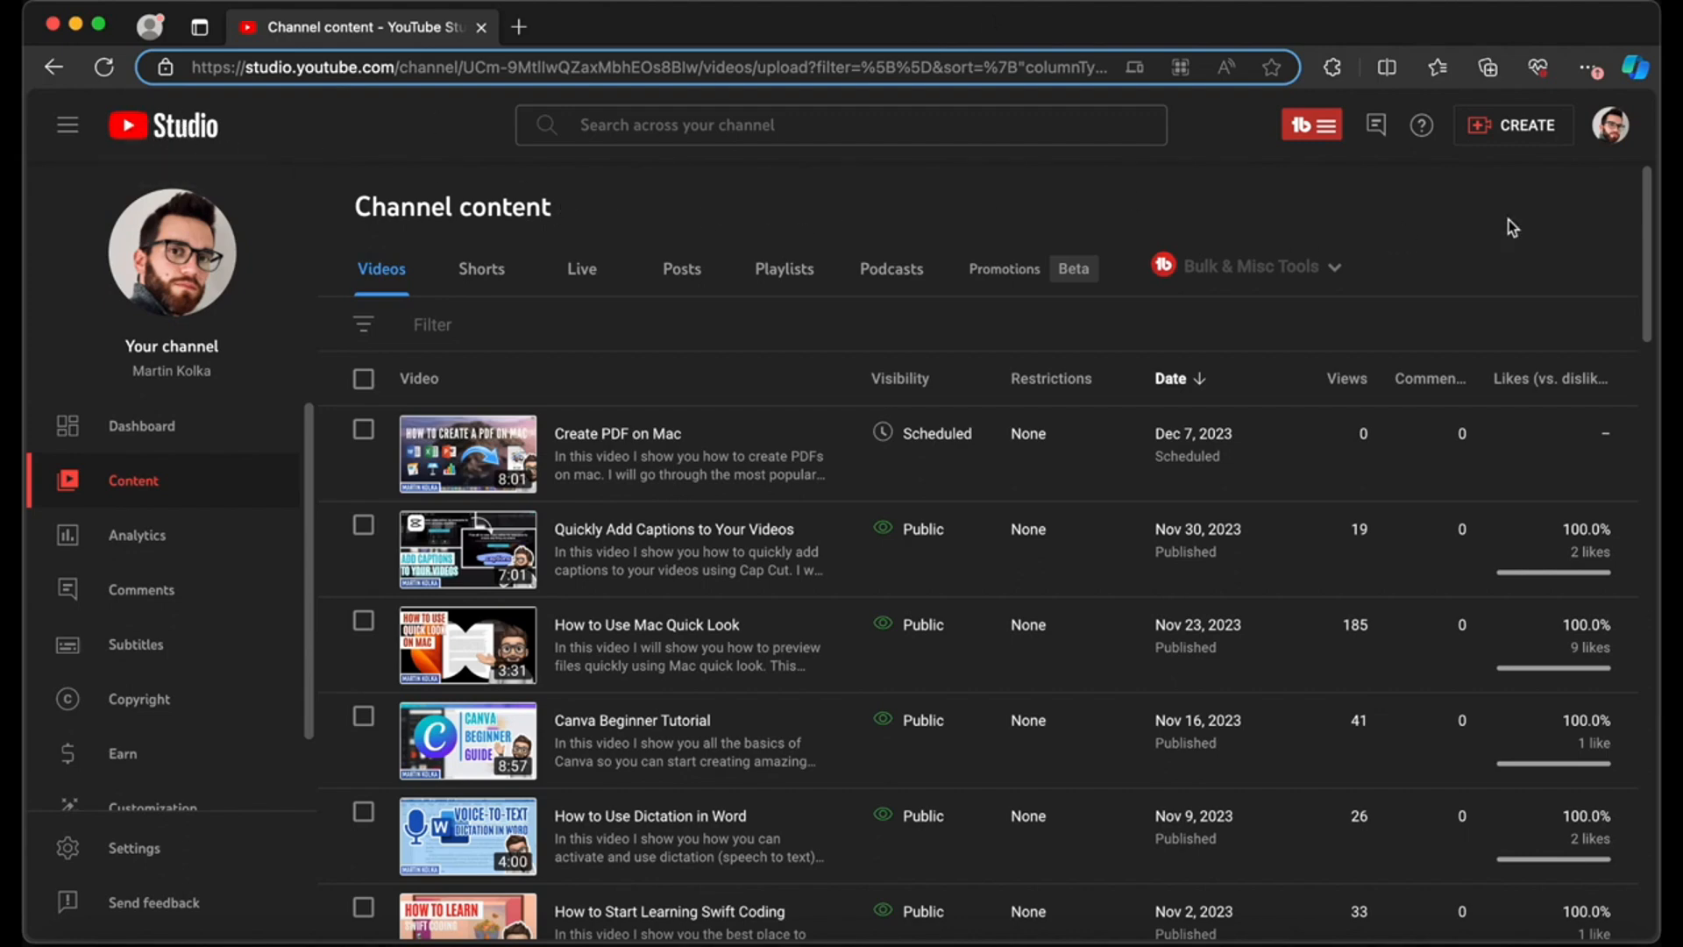
# - Start a new video upload with the desktop file "S - Force Quit App.mov", uncovering the desktop icons and restoring the browser window's width
pyautogui.click(1513, 128)
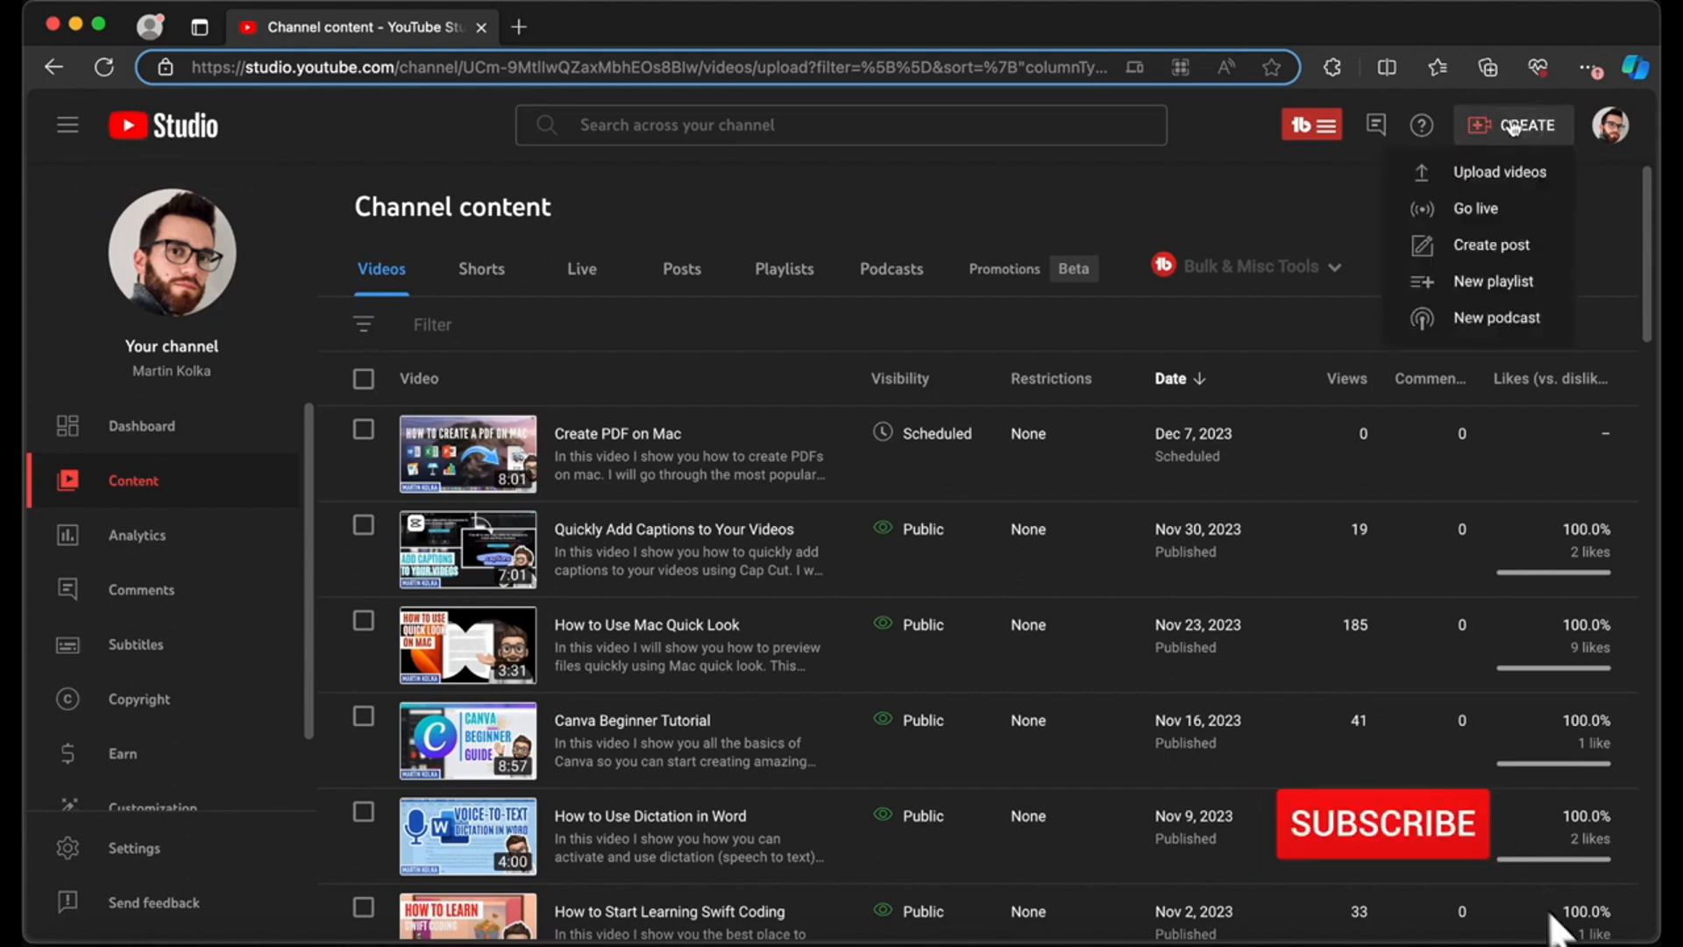
pyautogui.click(1499, 175)
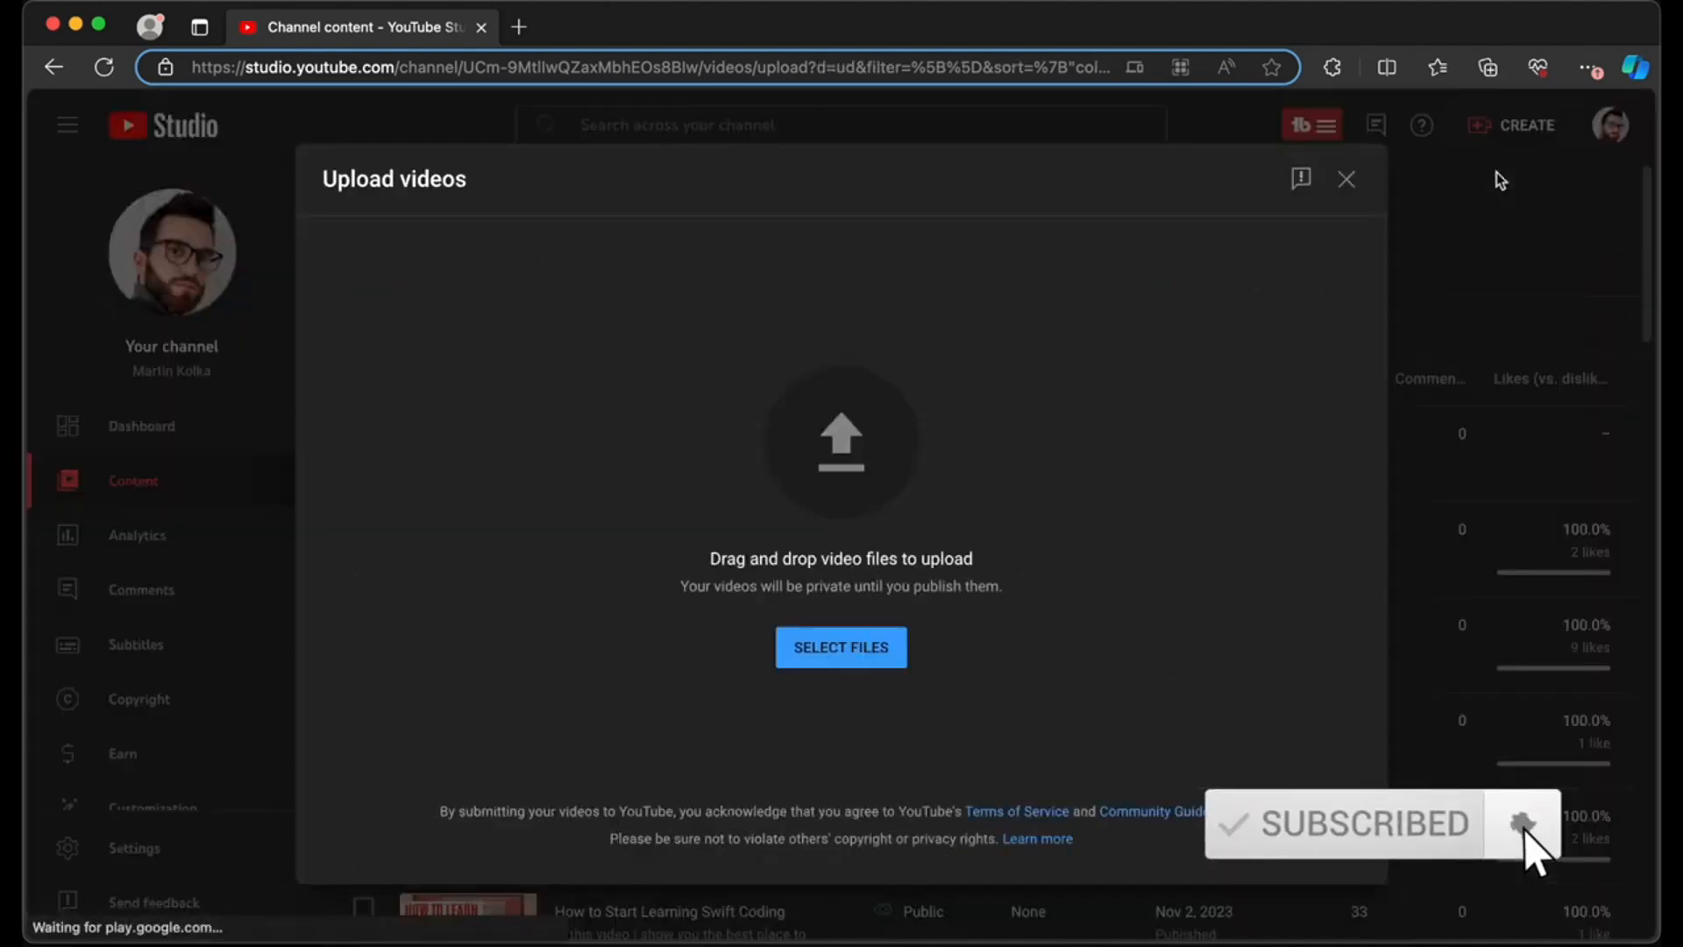
pyautogui.click(1657, 231)
pyautogui.moveTo(1657, 231); pyautogui.dragTo(1530, 254)
pyautogui.moveTo(1607, 673); pyautogui.dragTo(741, 445)
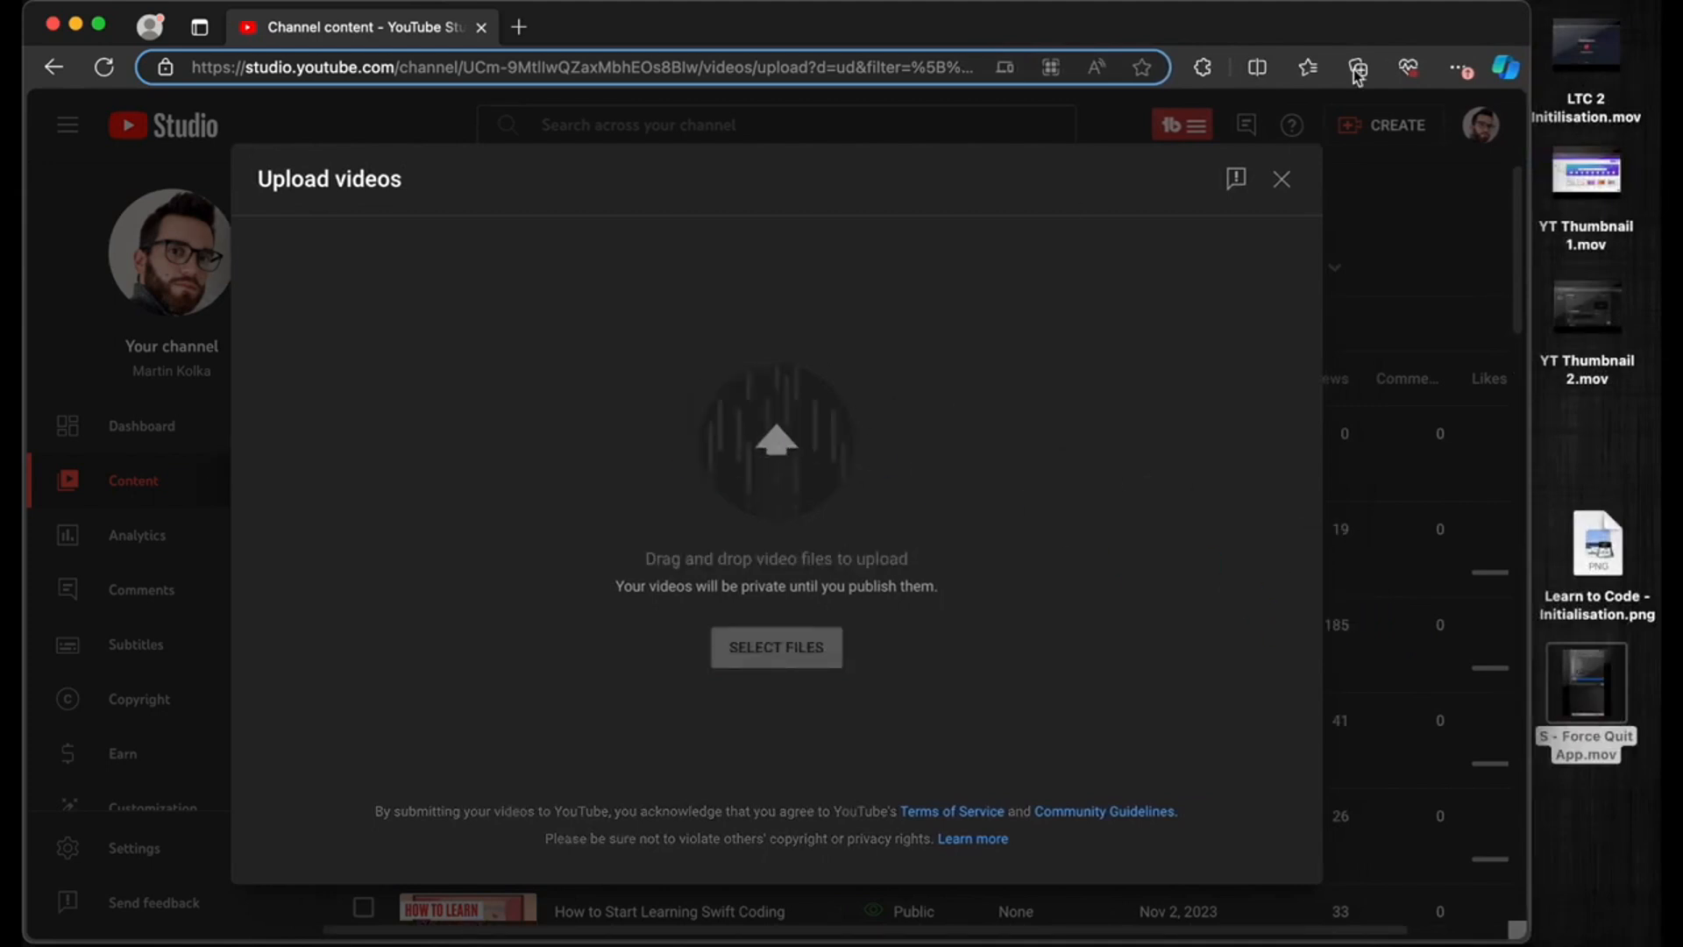
pyautogui.moveTo(1530, 15); pyautogui.dragTo(1653, 9)
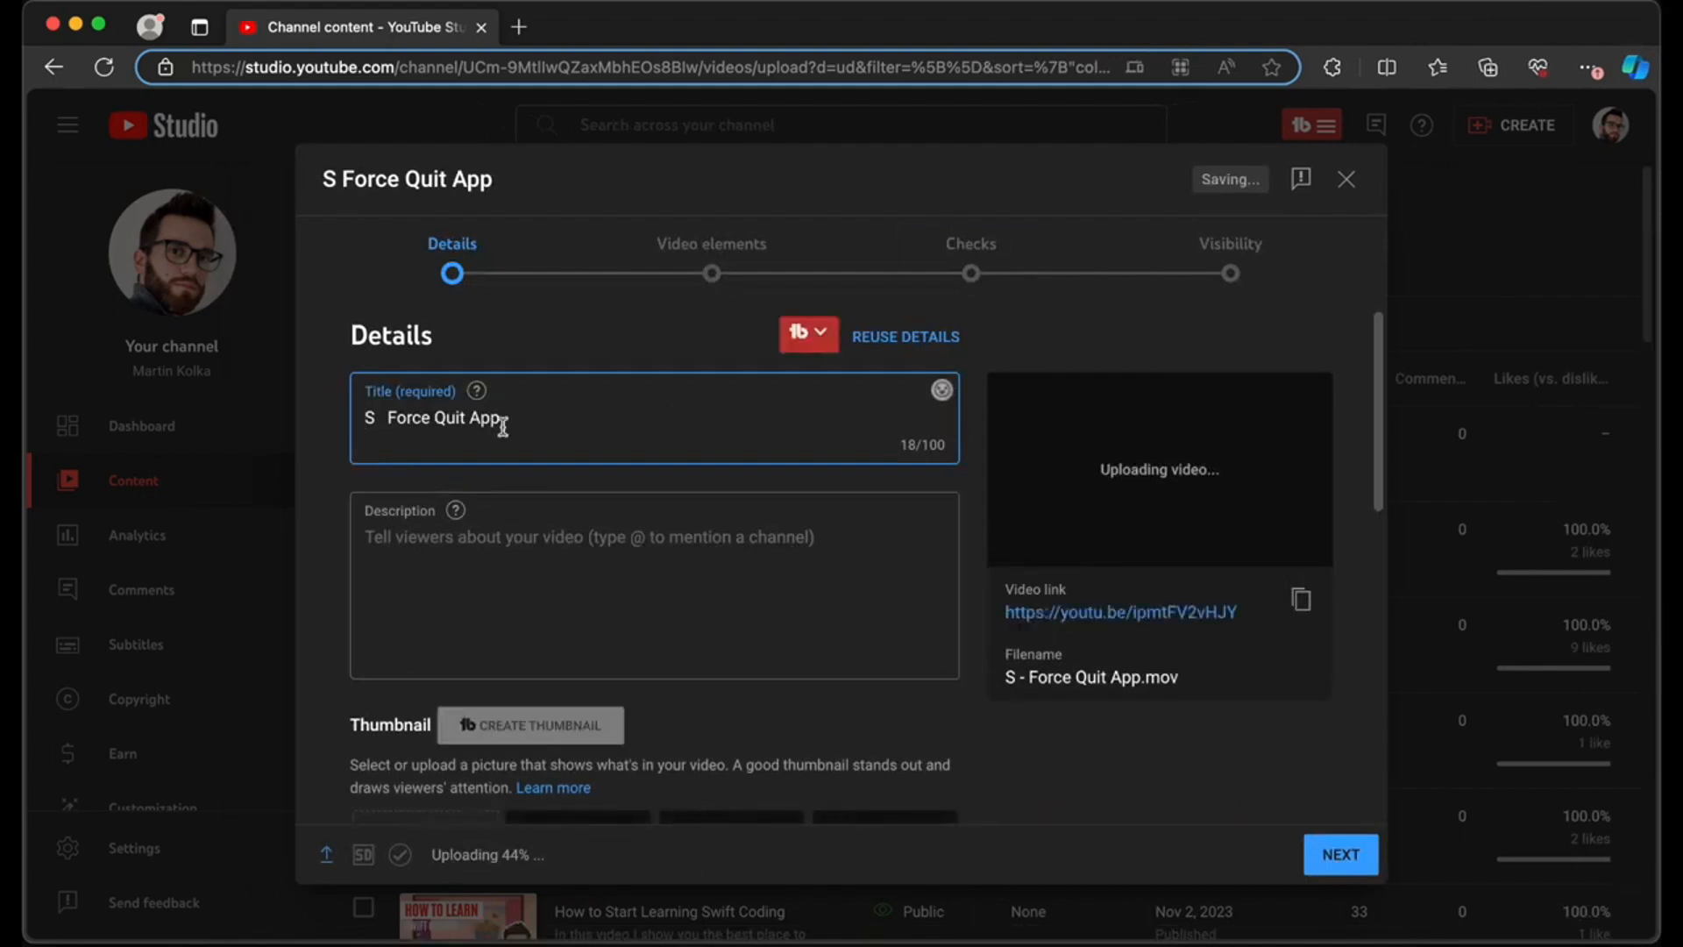
# - Change the video title to "How to Force Quit App on Mac"
pyautogui.click(377, 417)
pyautogui.moveTo(377, 417); pyautogui.dragTo(365, 424)
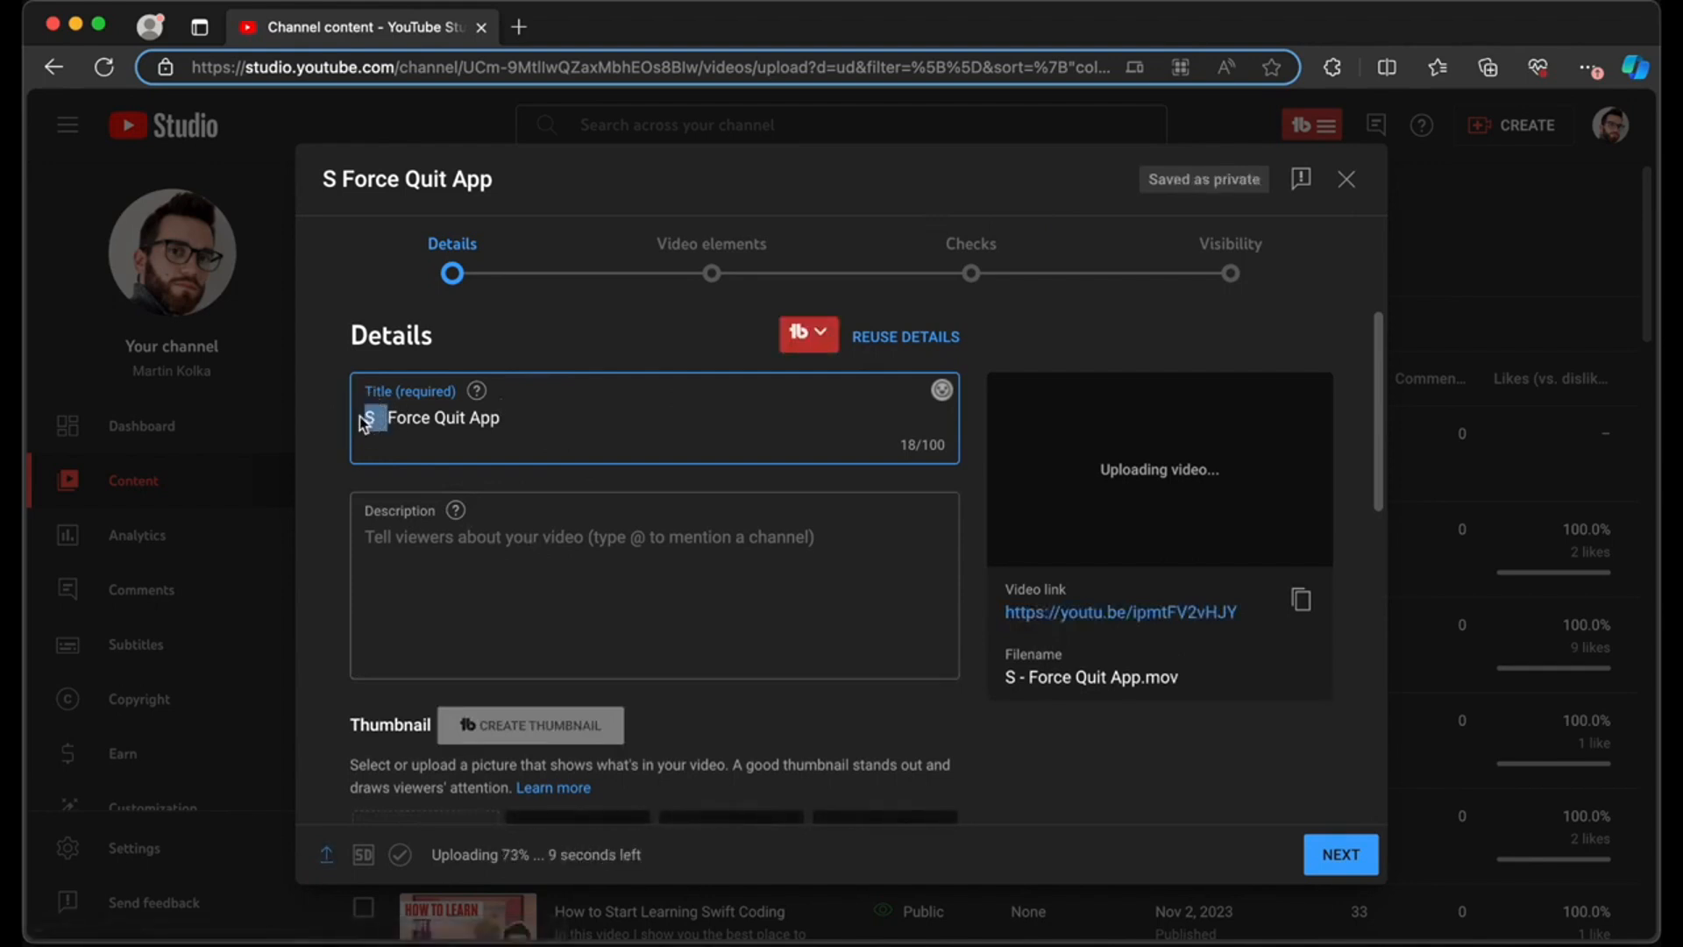
pyautogui.press('BackSpace')
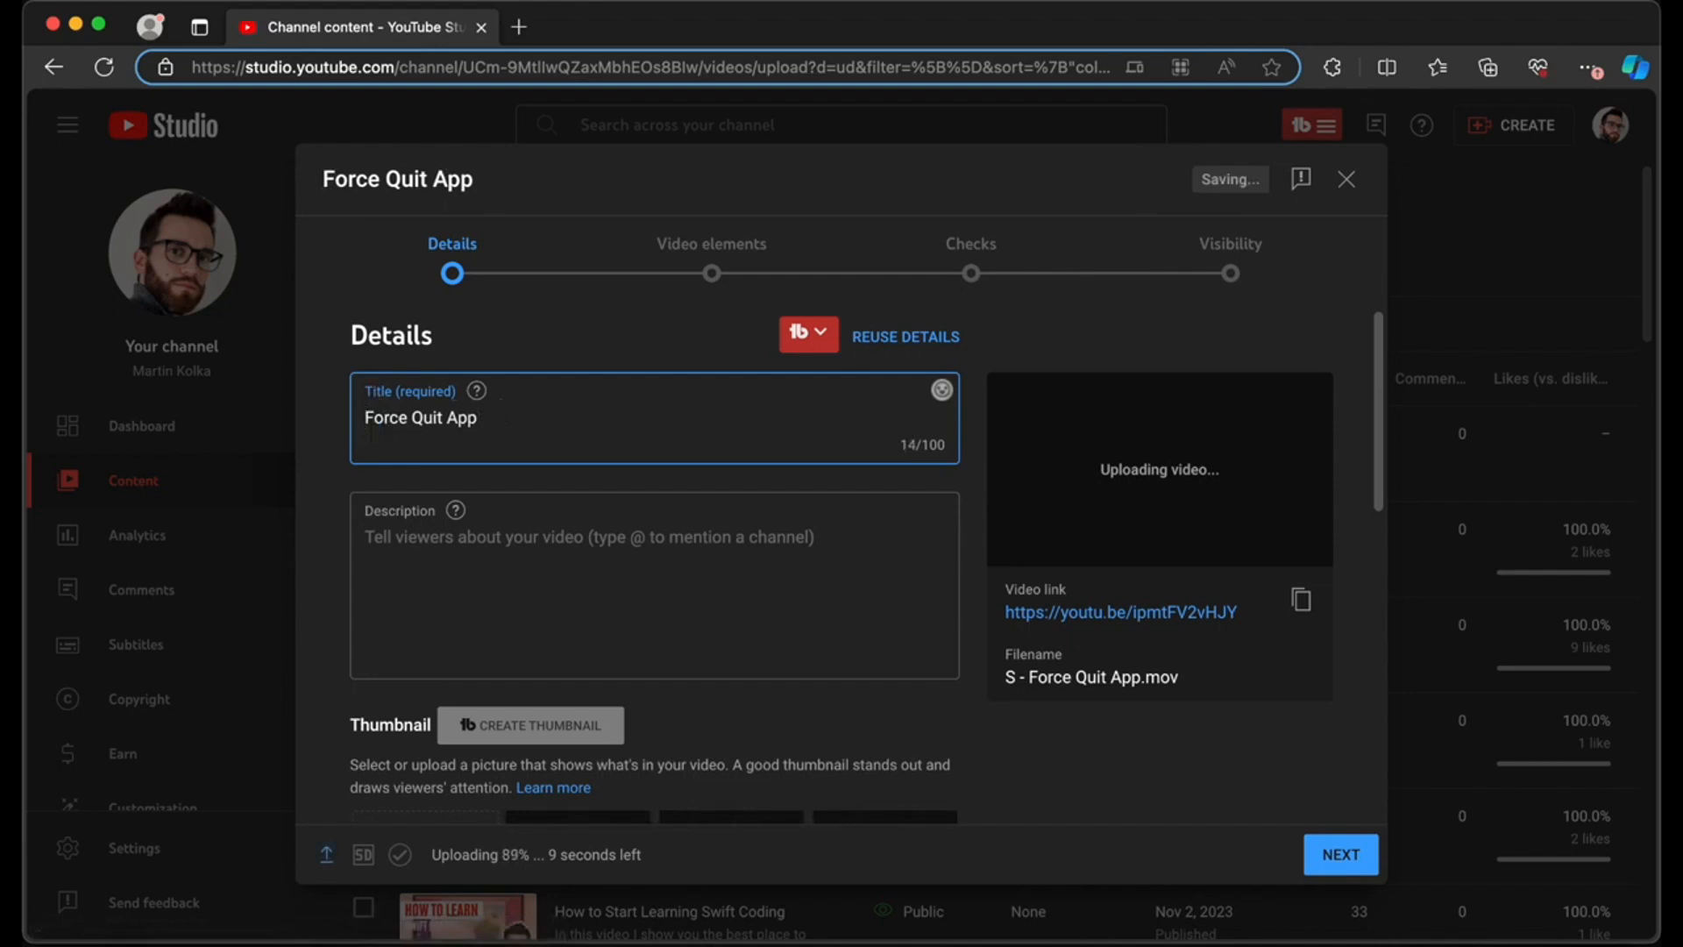
pyautogui.click(508, 421)
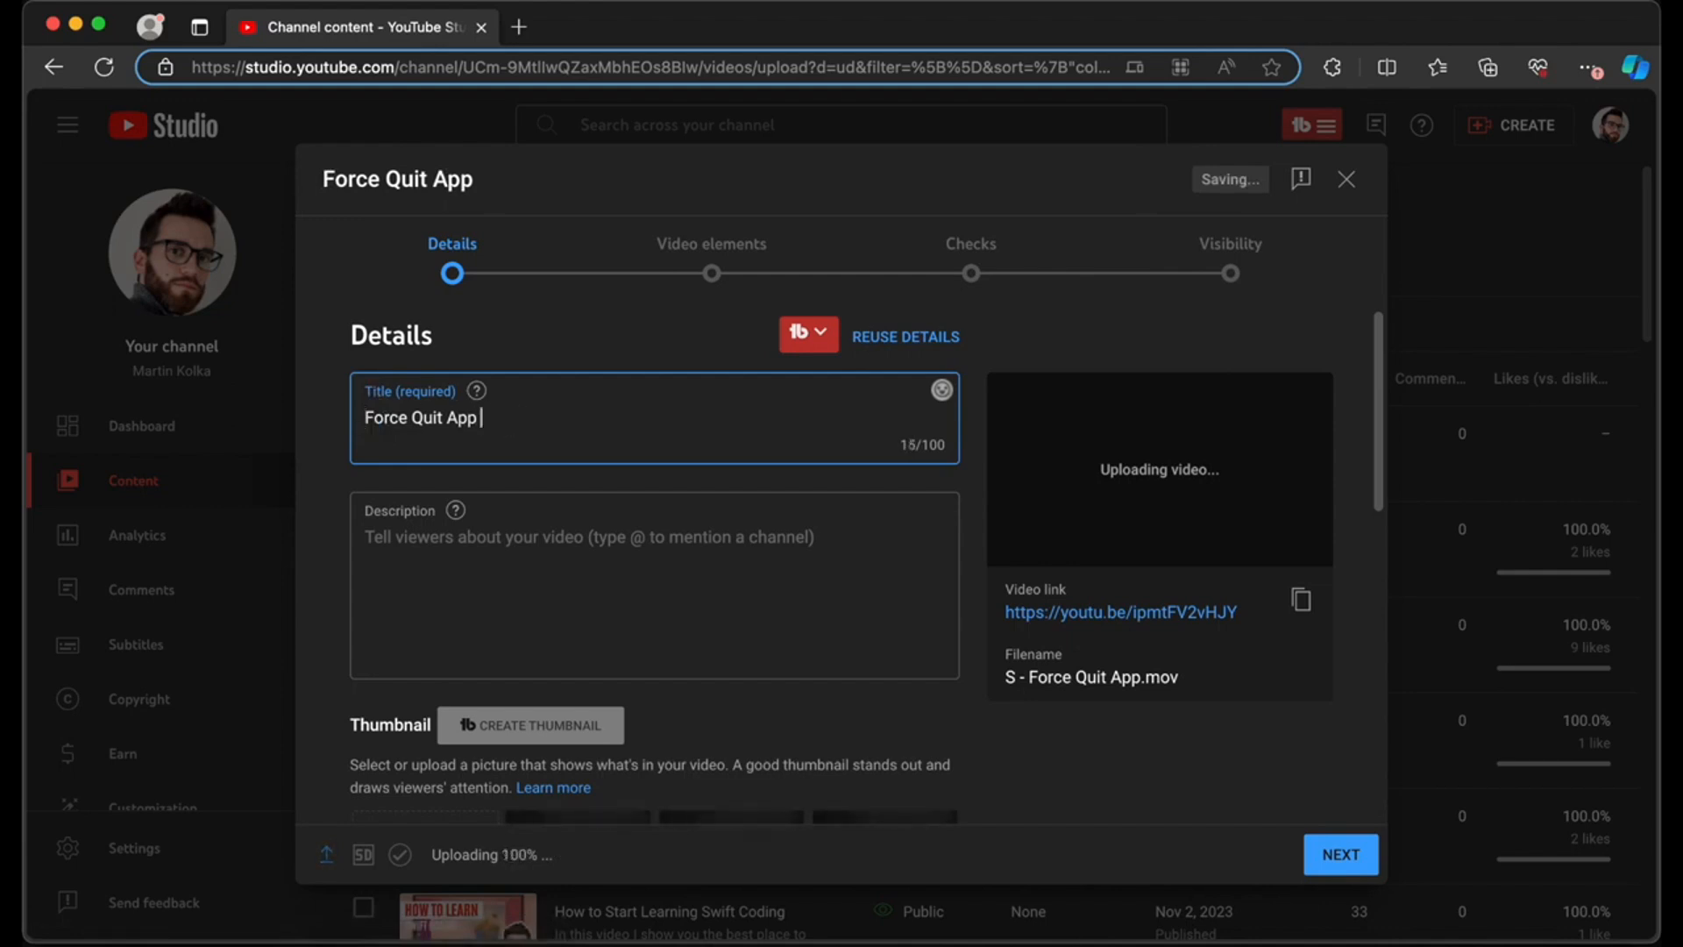
pyautogui.write('on Ma')
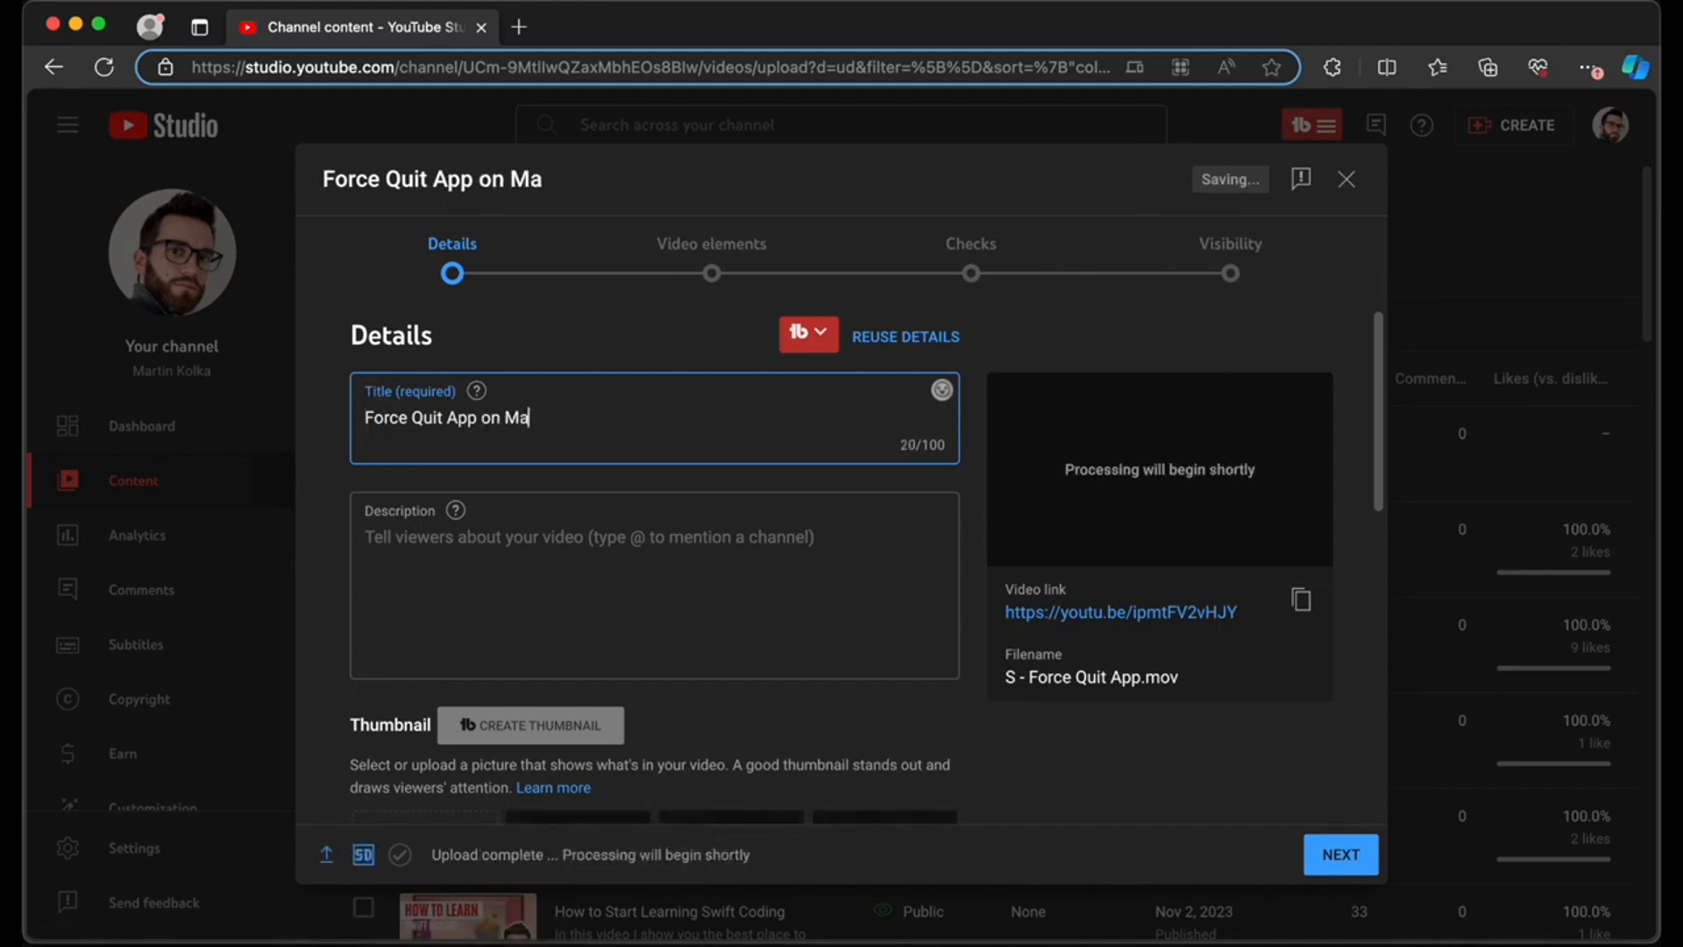
pyautogui.write('c')
pyautogui.click(367, 419)
pyautogui.write('How ')
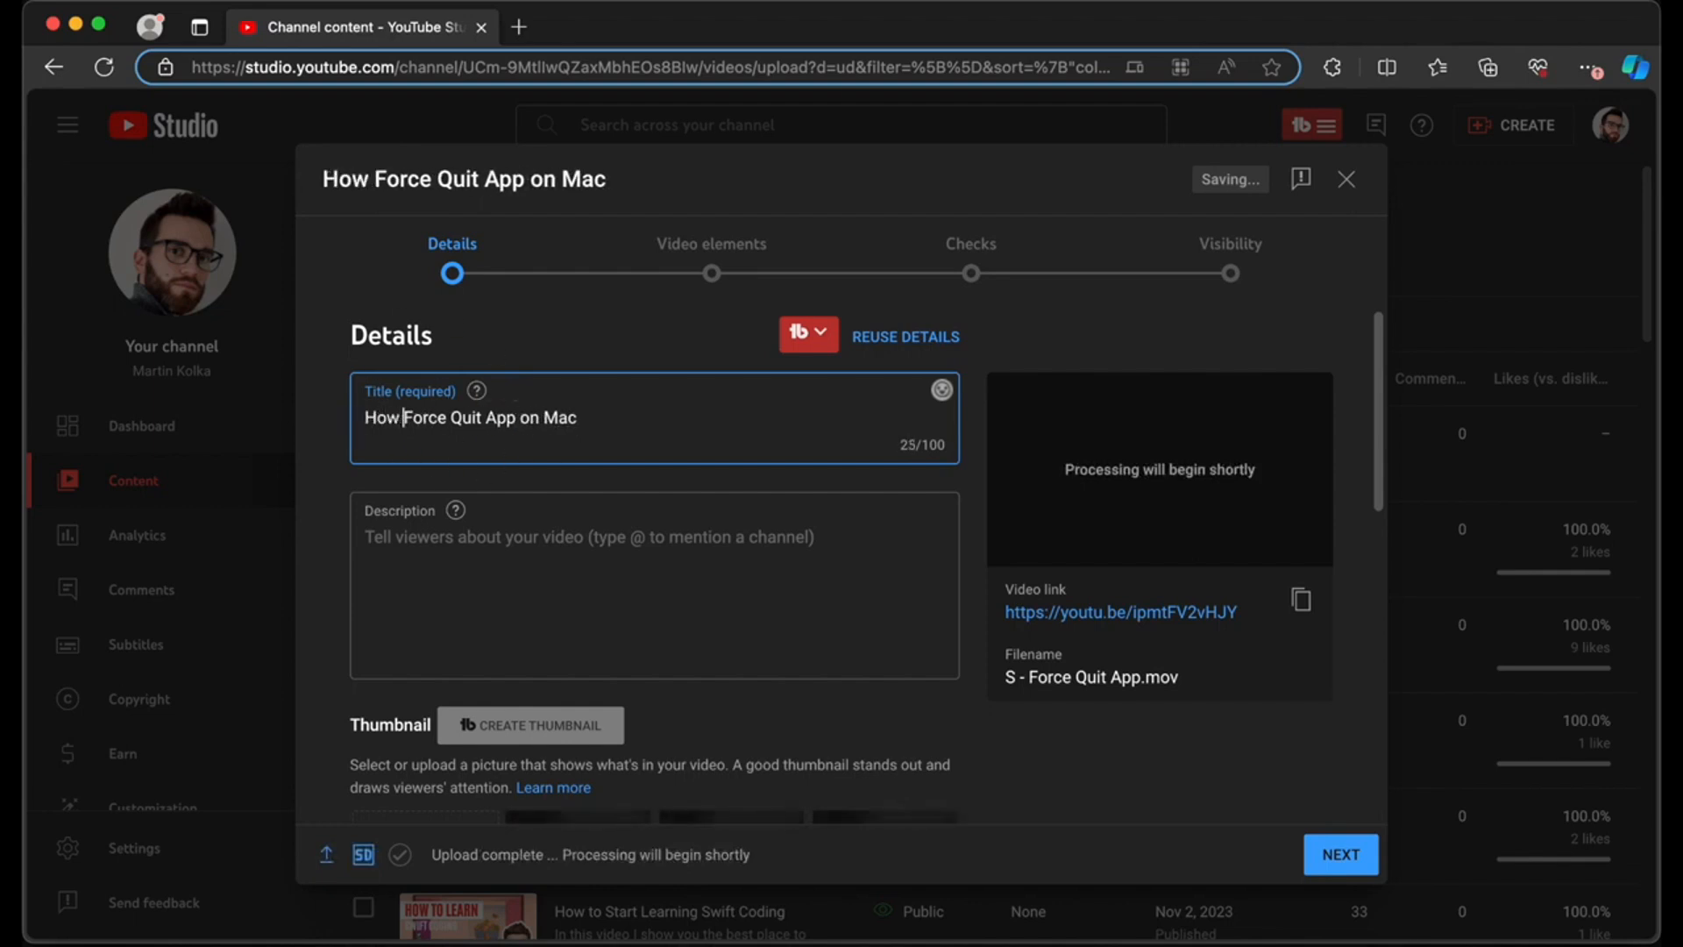
pyautogui.write('to')
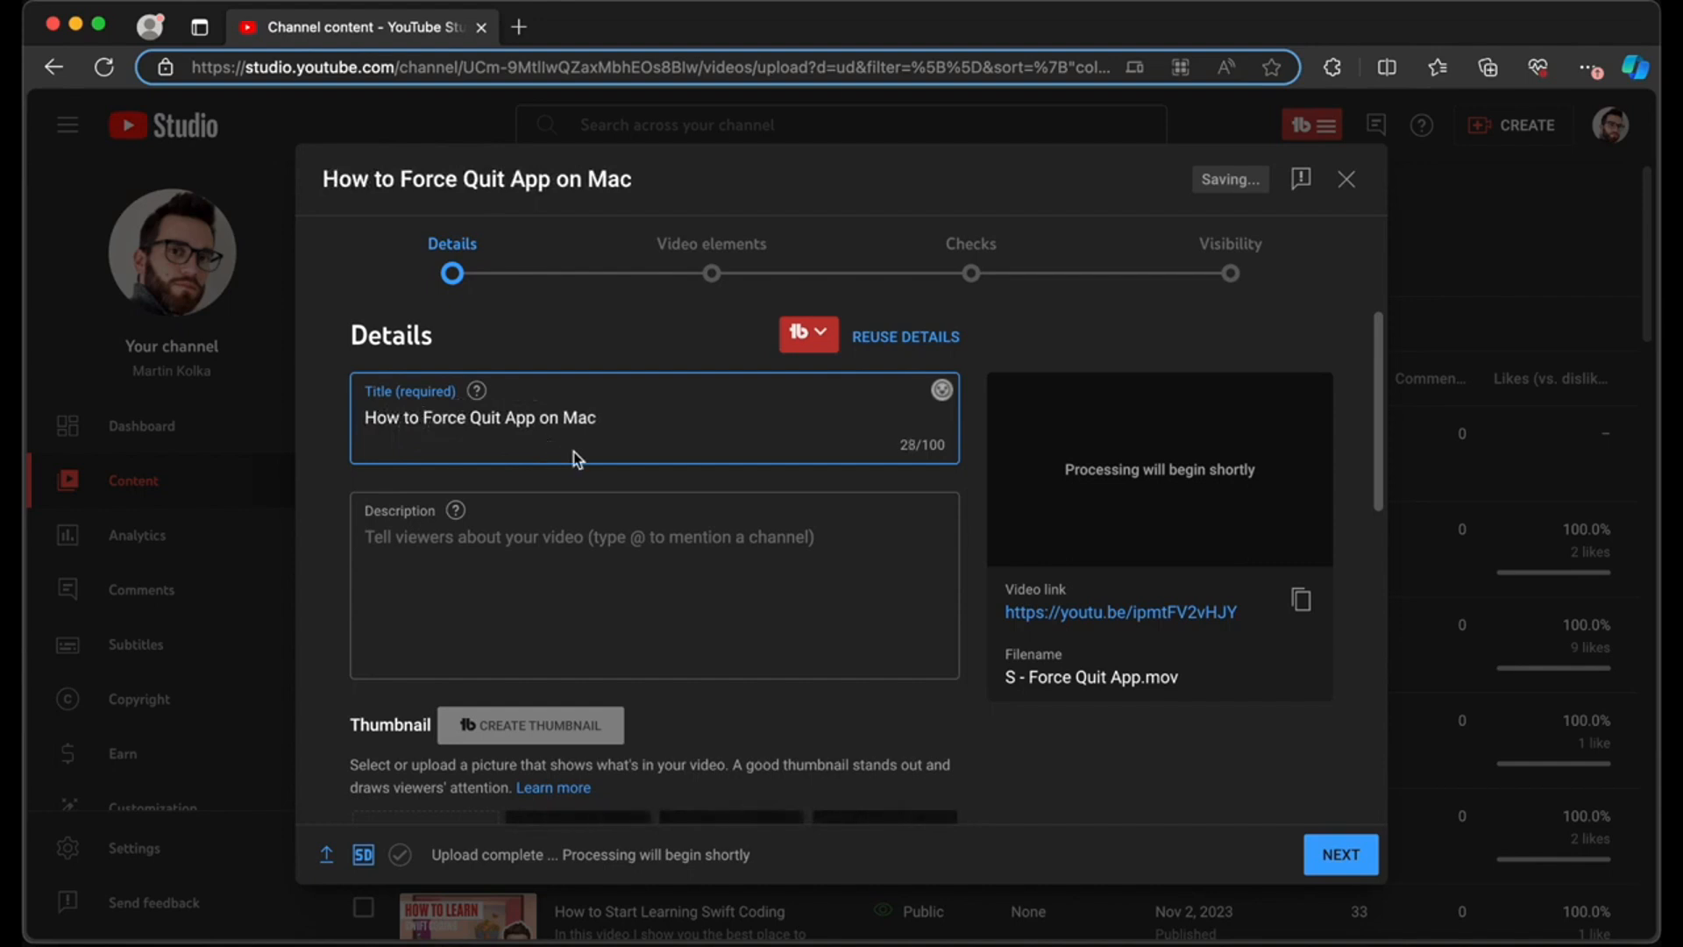
# - Write the description with the hashtag #shorts, a blank line, and "How to close a frozen app on Mac."
pyautogui.click(568, 524)
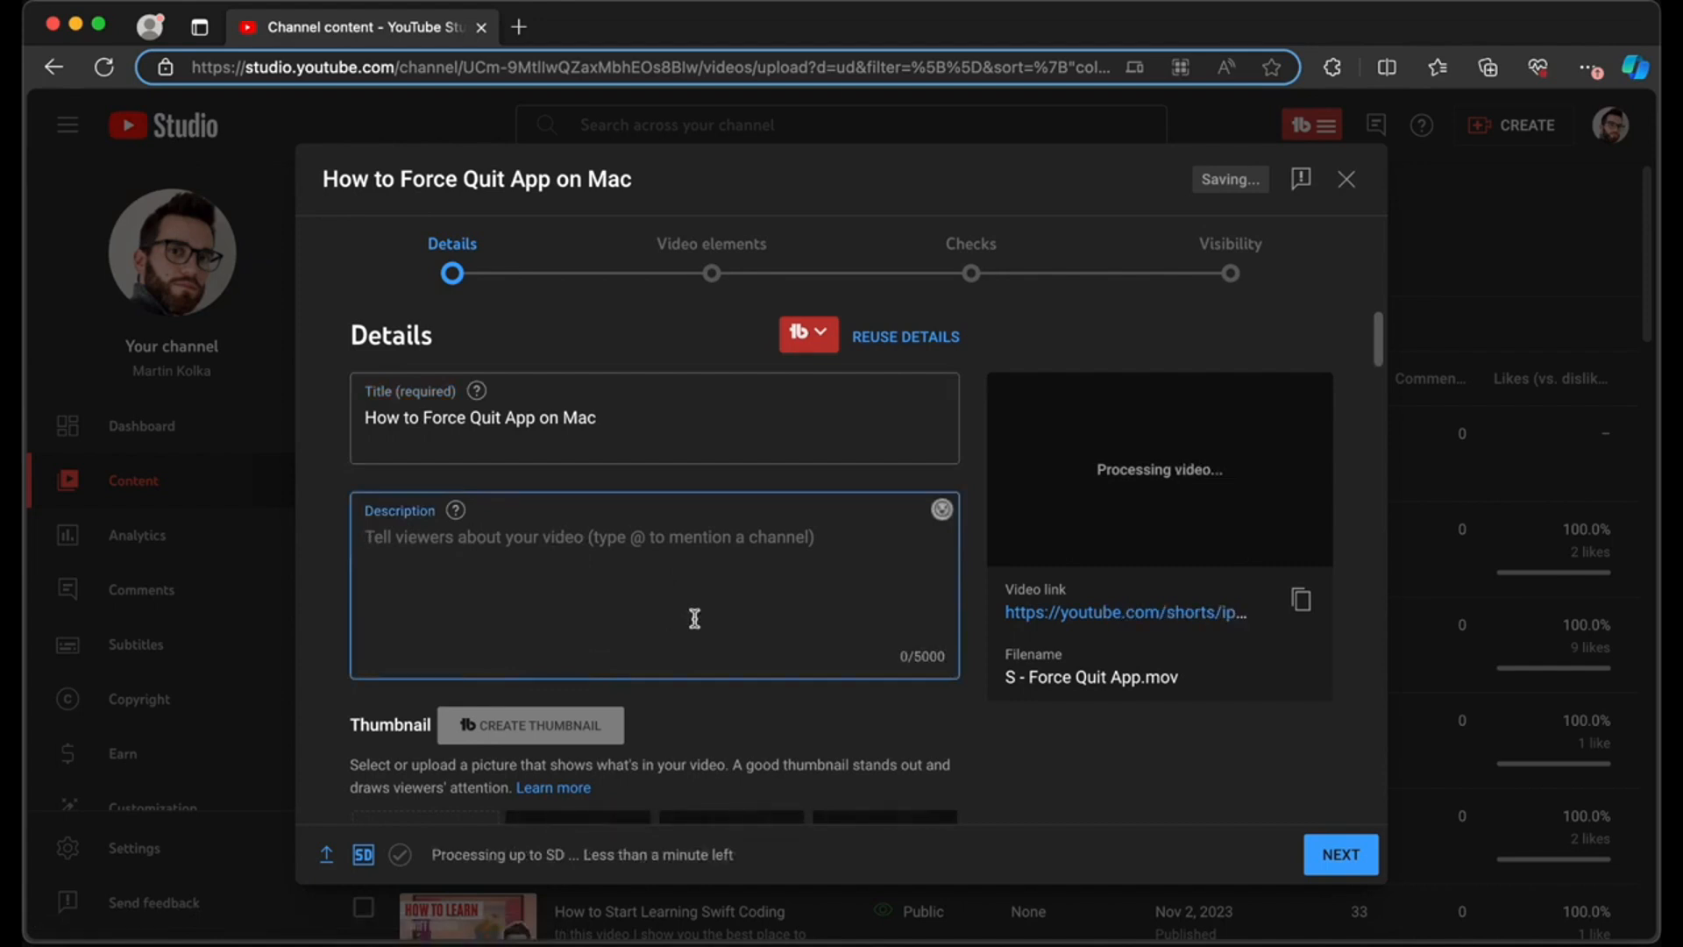
pyautogui.write('#')
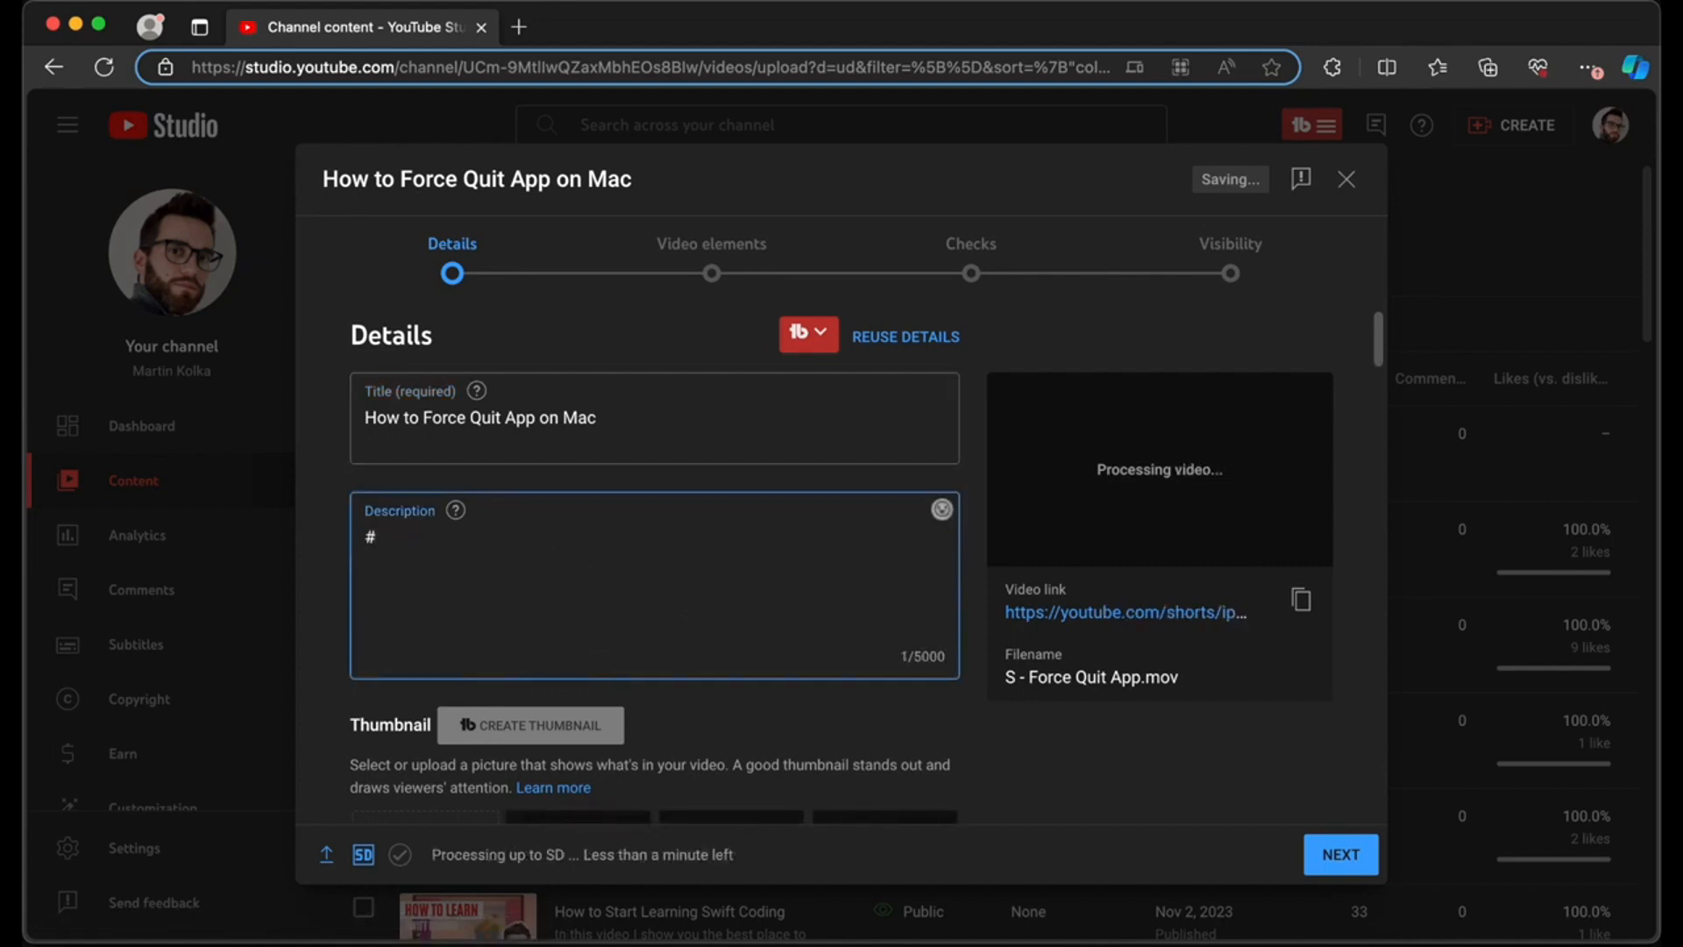
pyautogui.write('shorts')
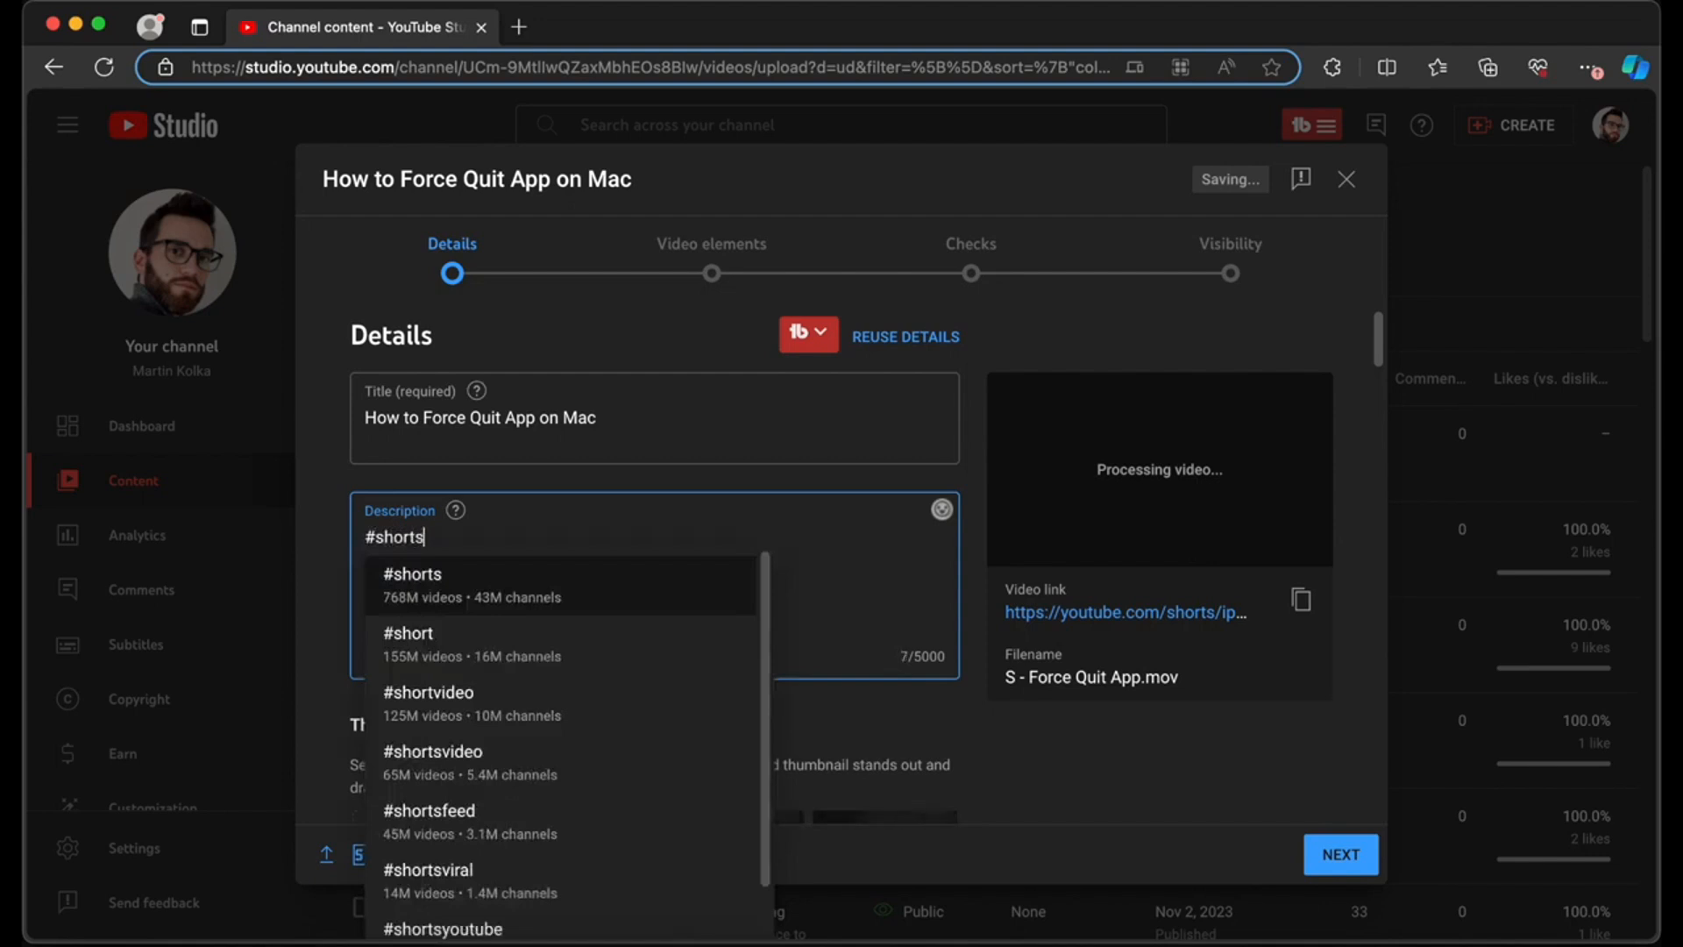
pyautogui.click(537, 587)
pyautogui.press('Return')
pyautogui.press('Return')
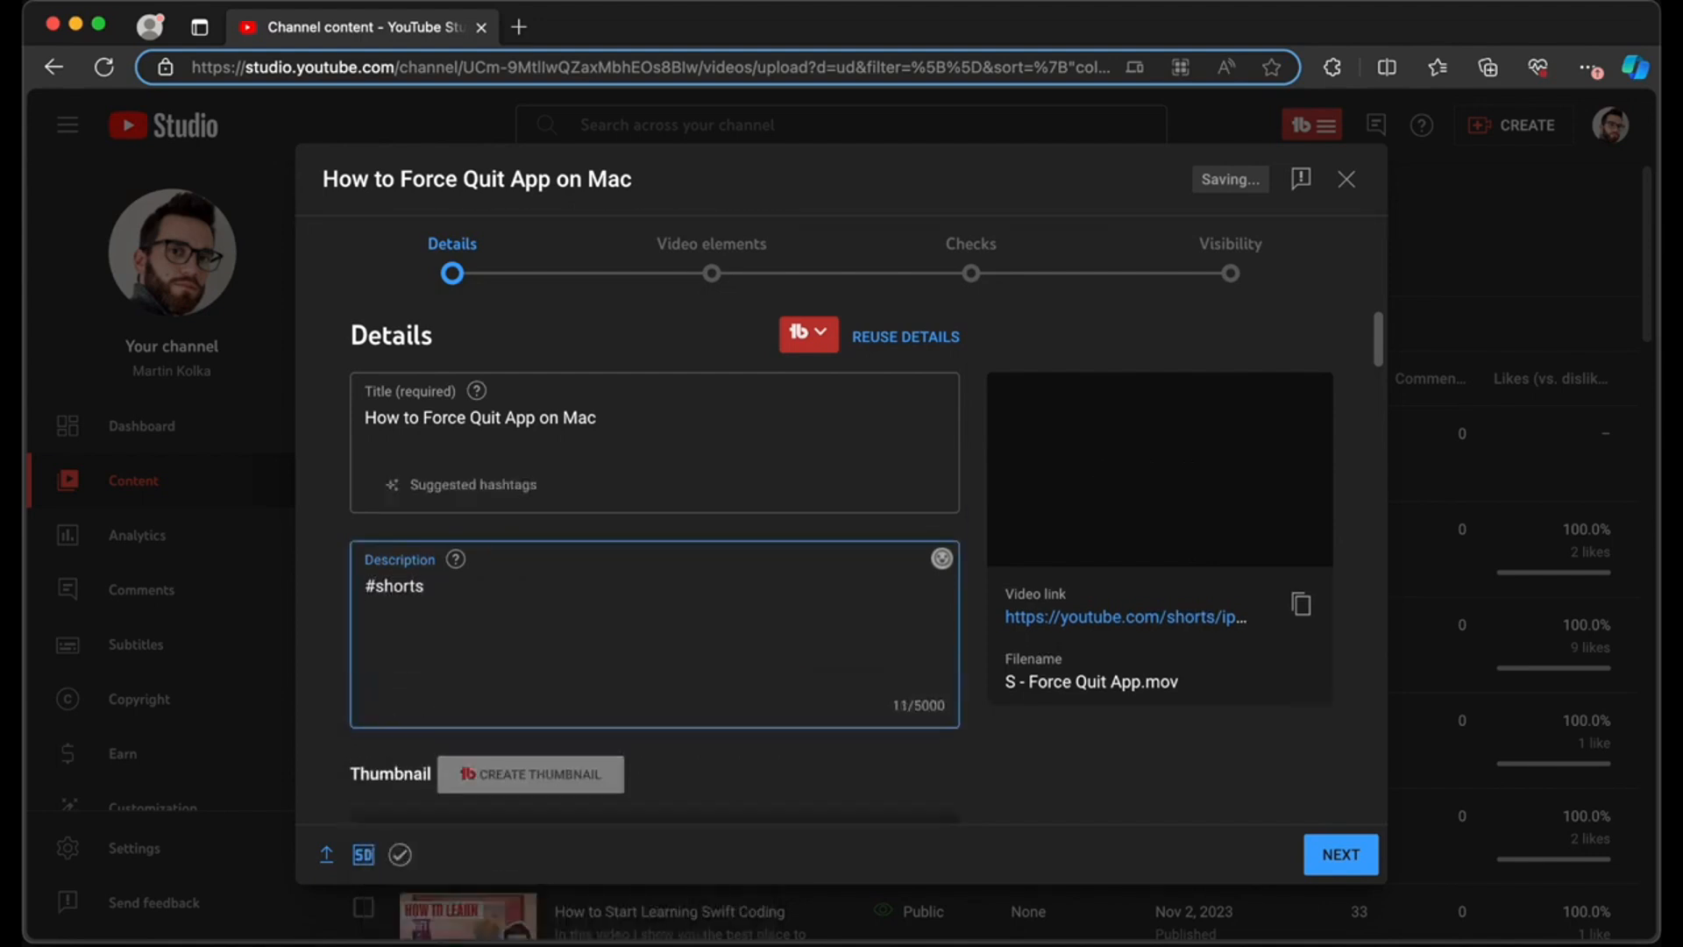
pyautogui.write('How to cl')
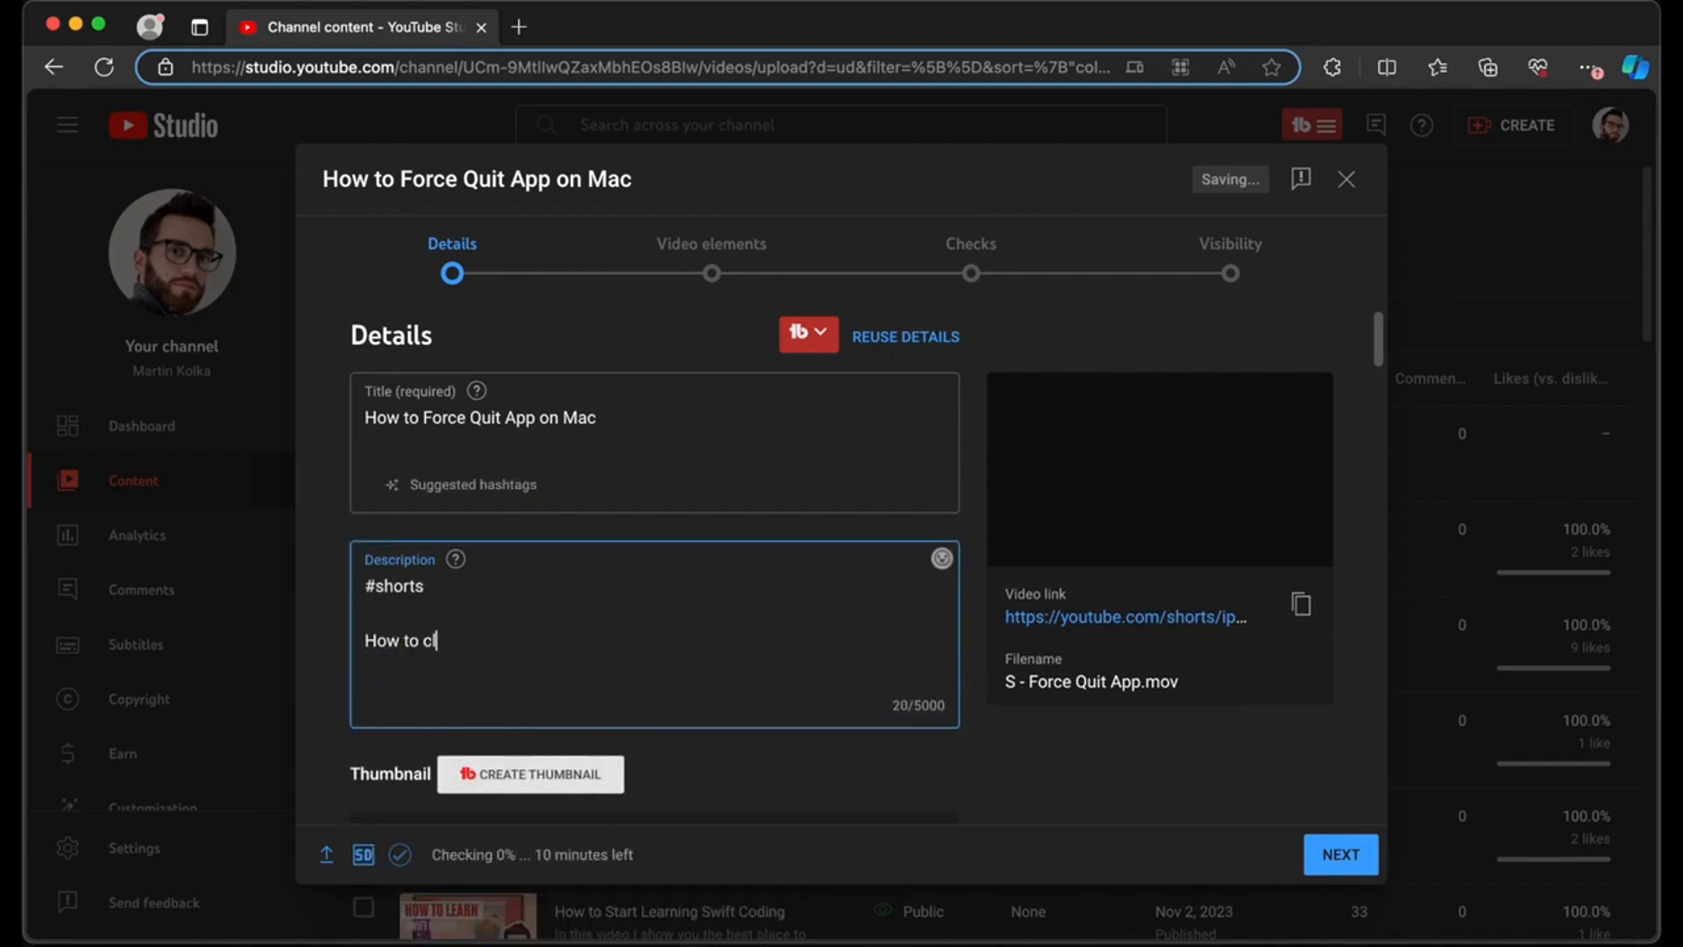
pyautogui.write('ose a froen')
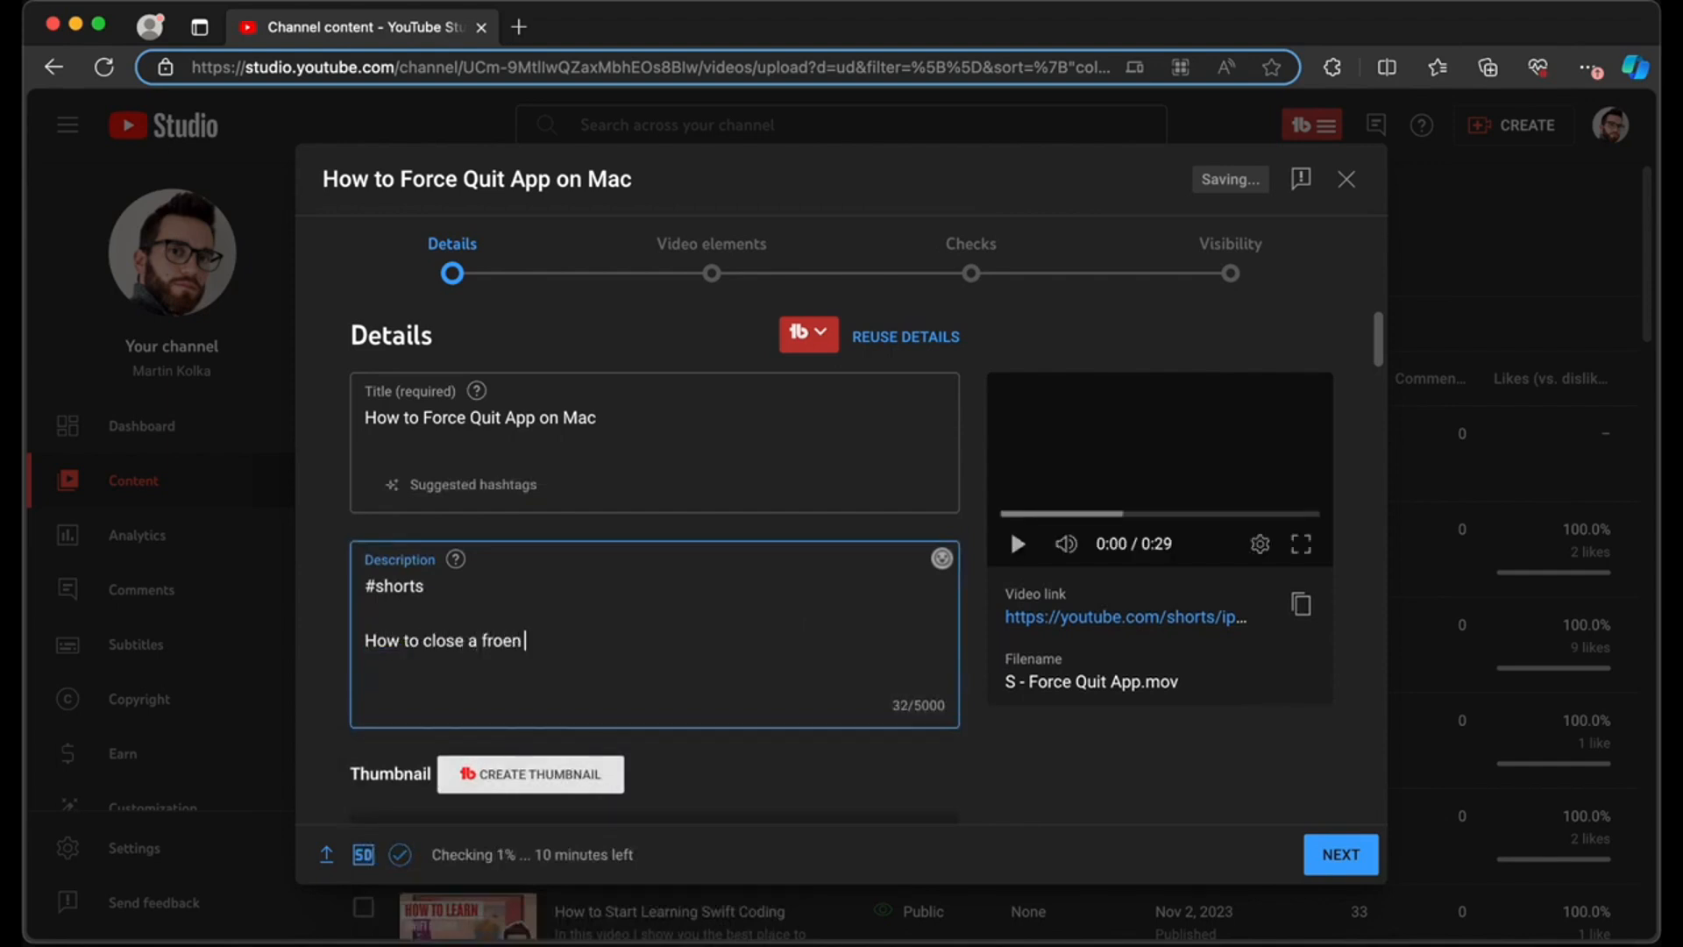
pyautogui.press('BackSpace')
pyautogui.write('zen app on Mac.')
# - Add the video to the Shorts playlist
pyautogui.scroll(-3, 571, 478)
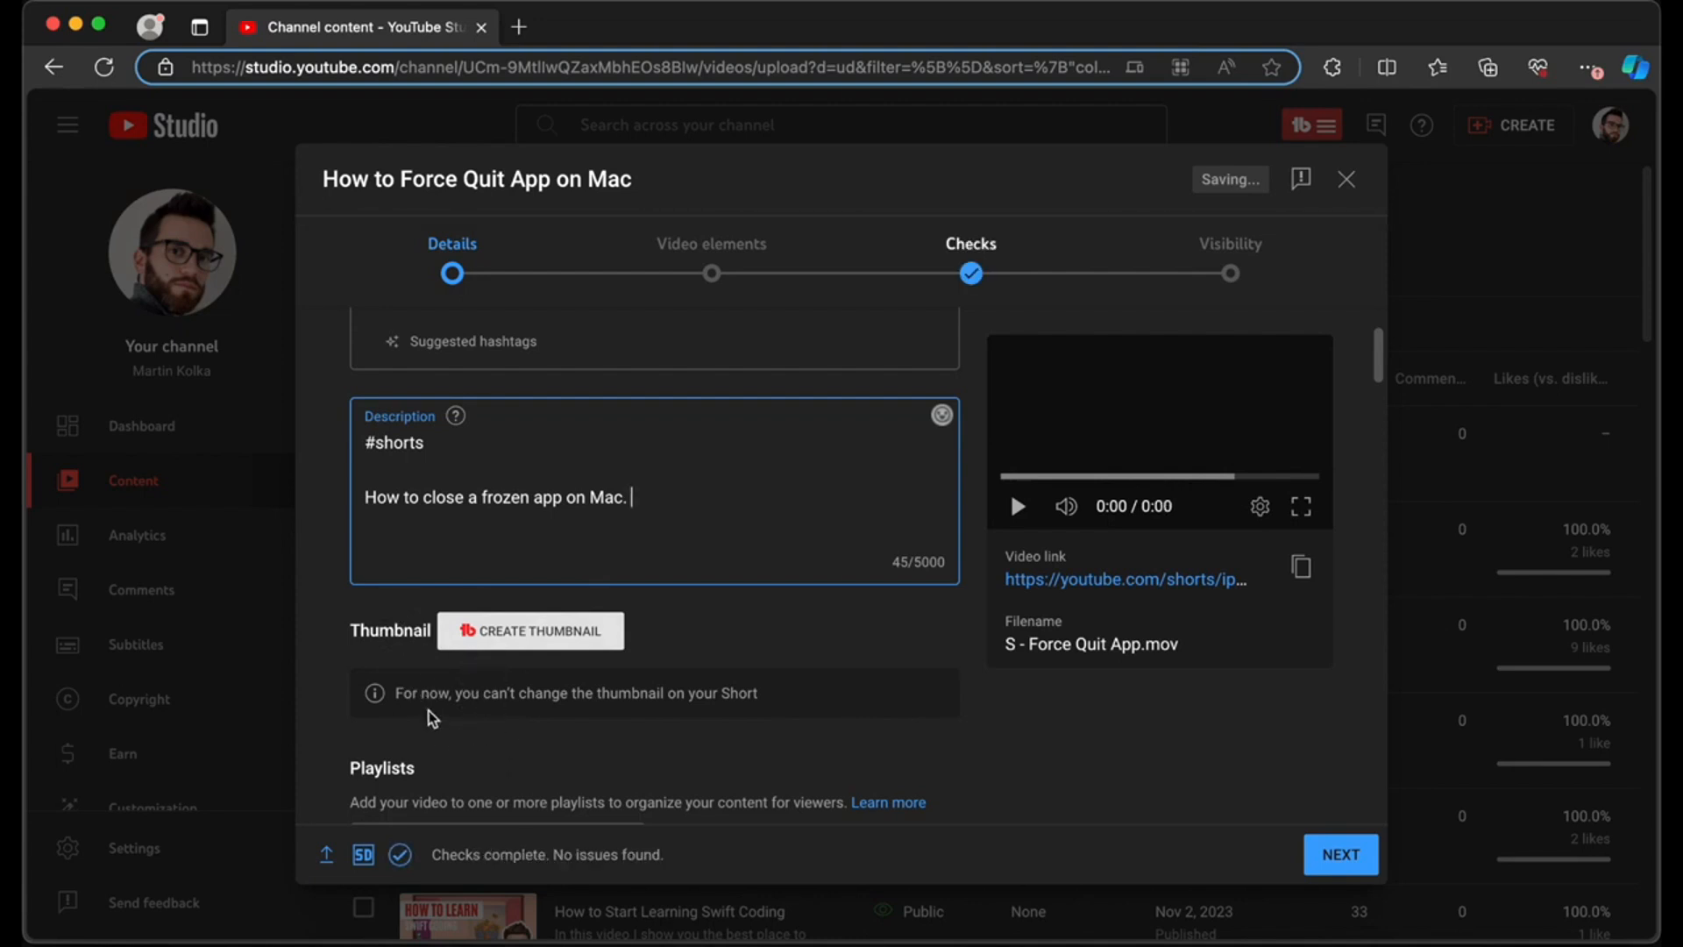
pyautogui.scroll(-1, 929, 675)
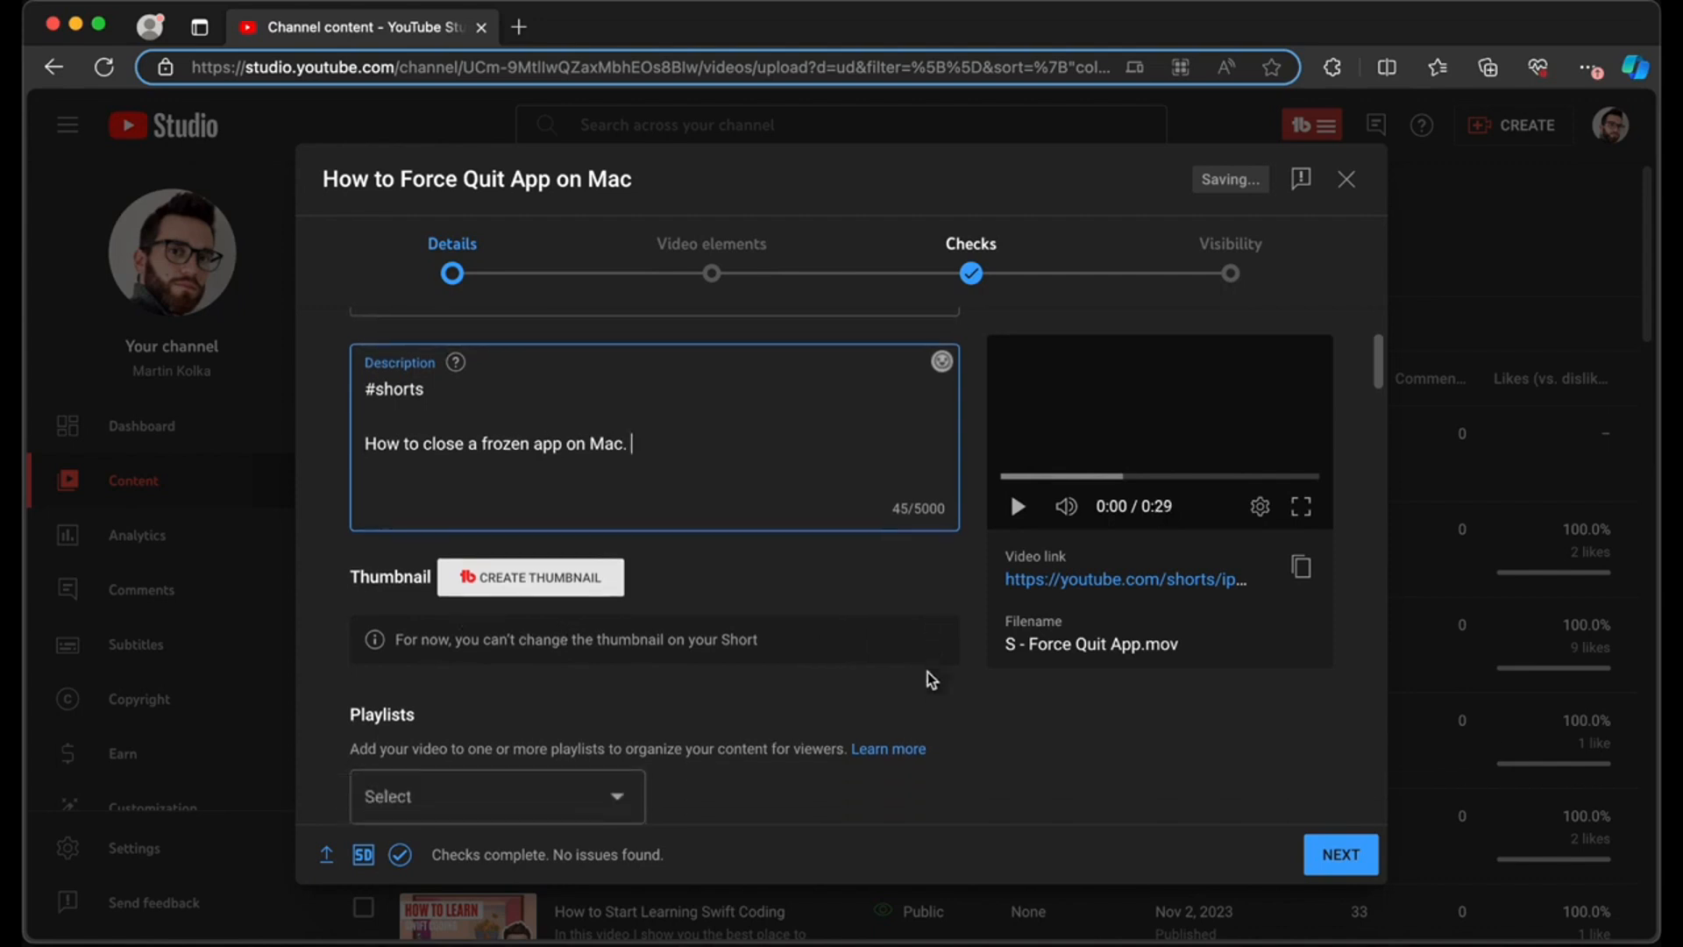
pyautogui.scroll(-3, 927, 672)
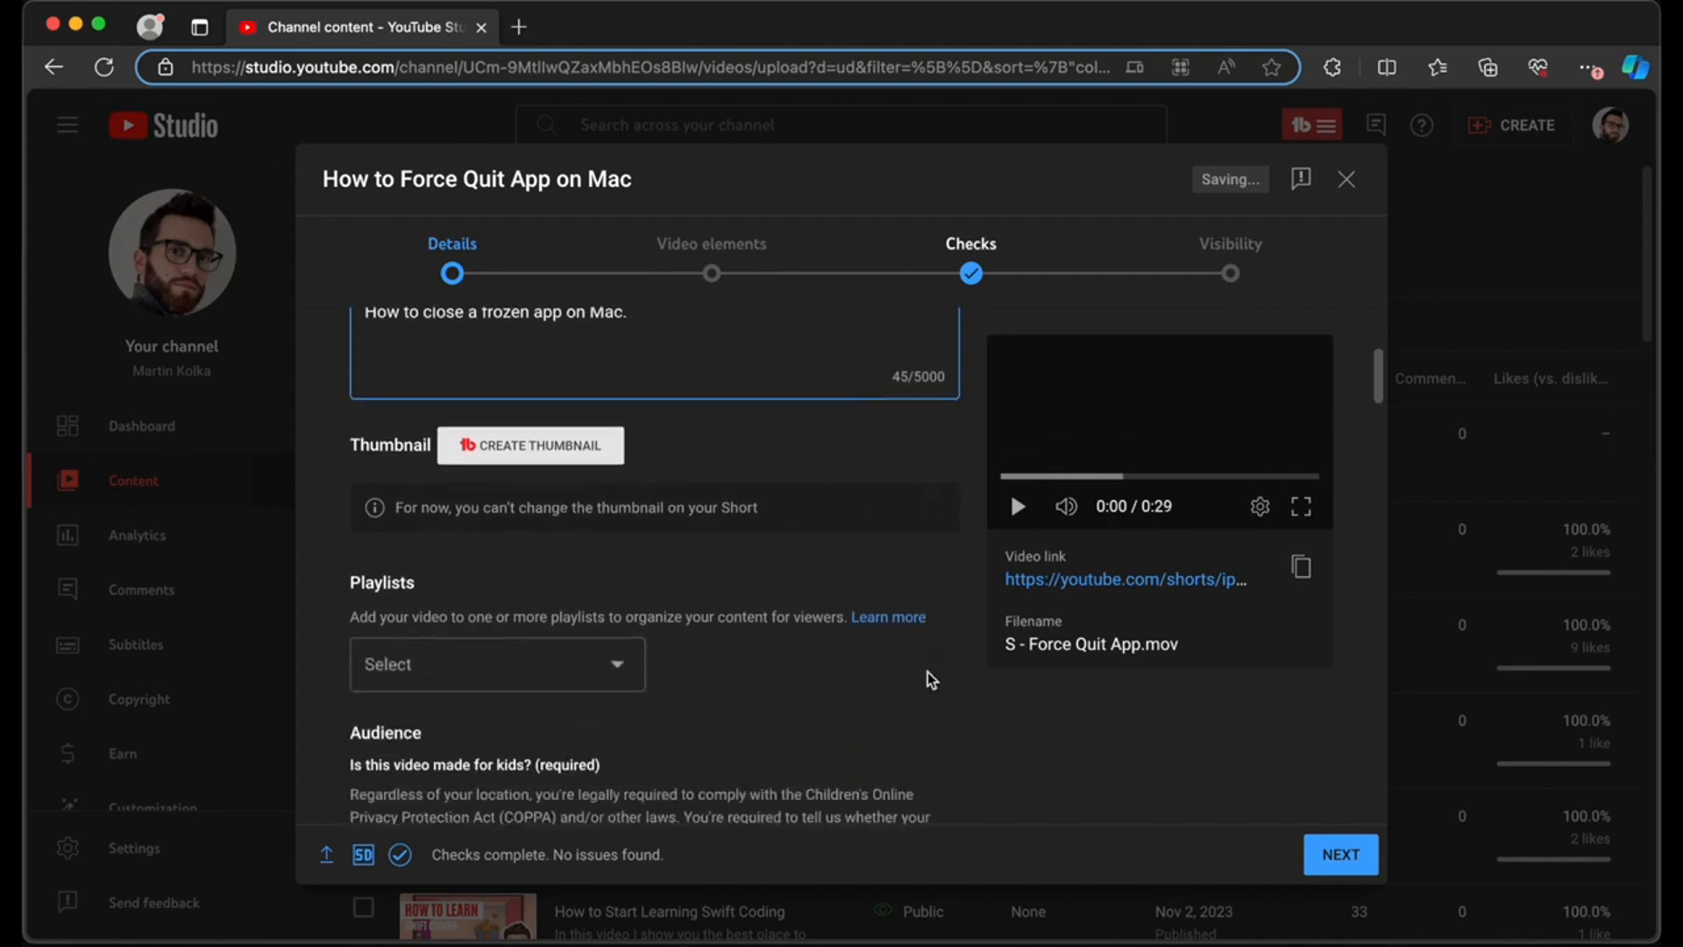
pyautogui.click(596, 672)
pyautogui.click(386, 469)
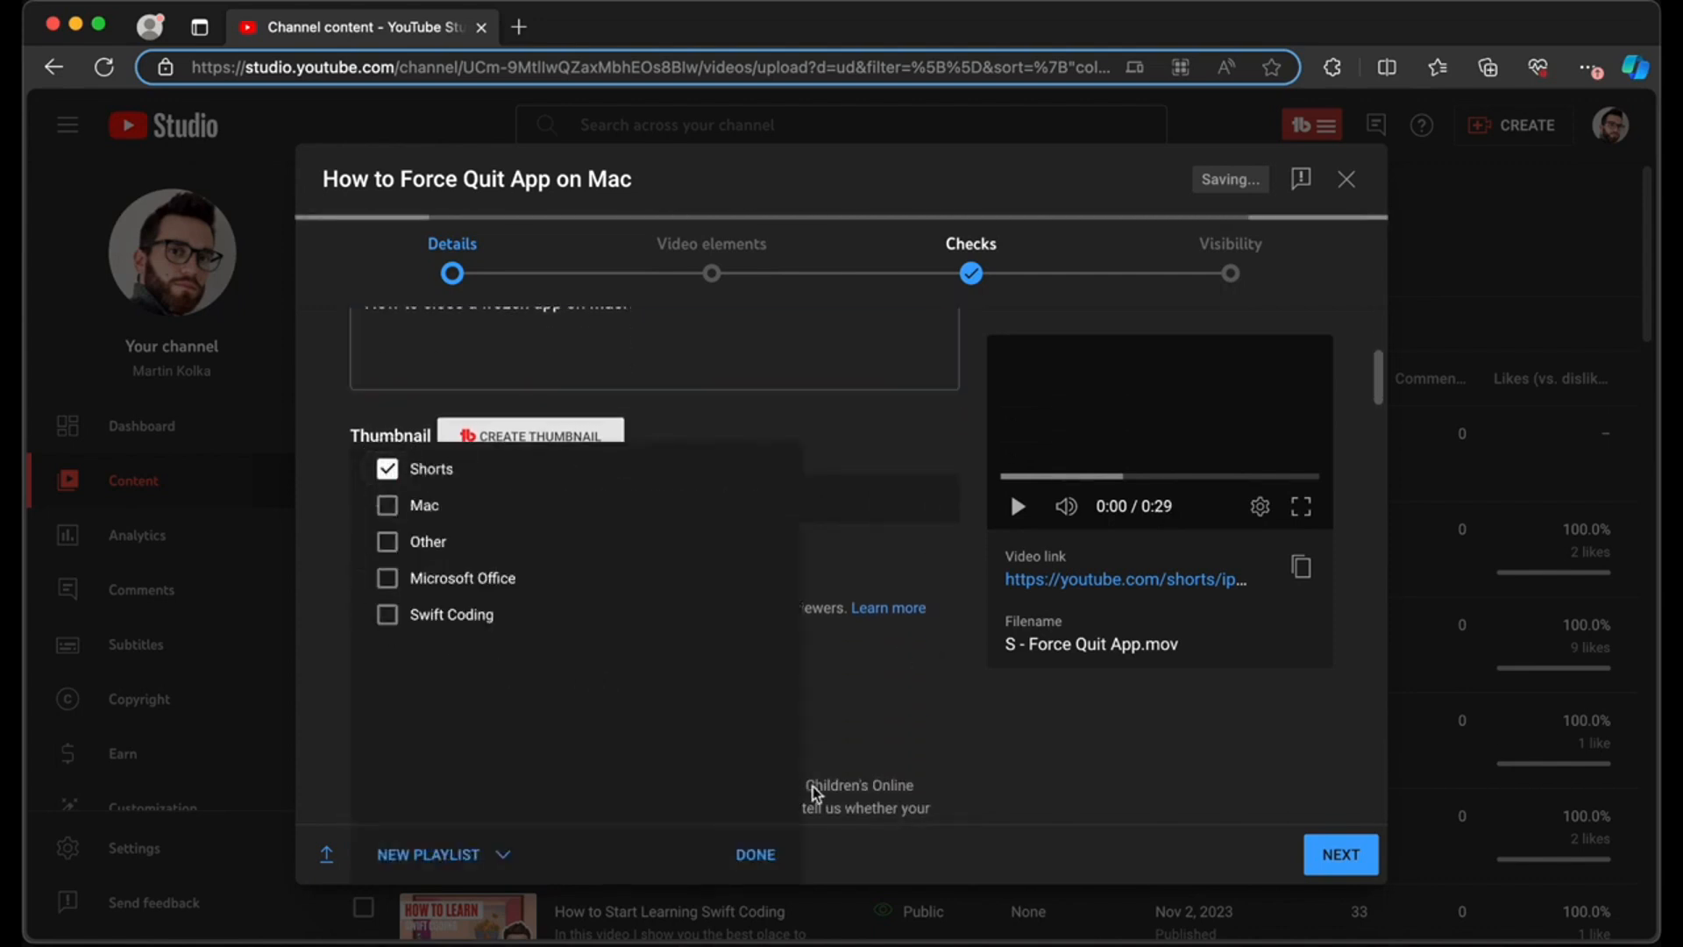
pyautogui.click(755, 854)
# - Set the audience to "No, it's not made for kids"
pyautogui.scroll(-5, 858, 659)
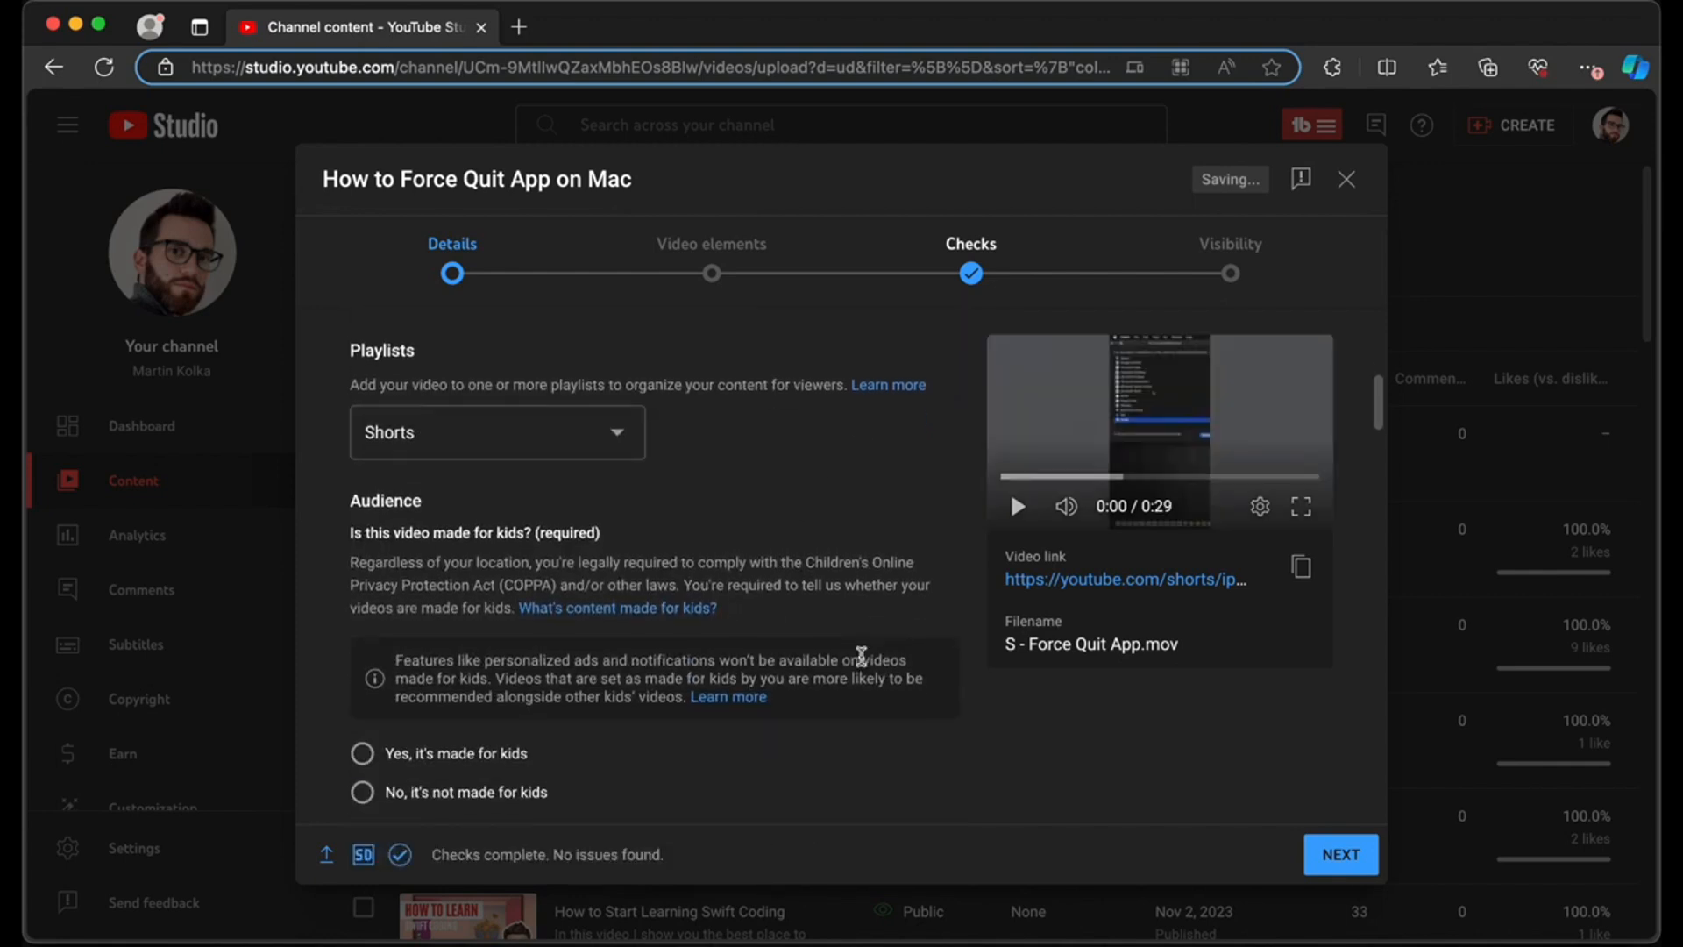
pyautogui.scroll(-2, 861, 656)
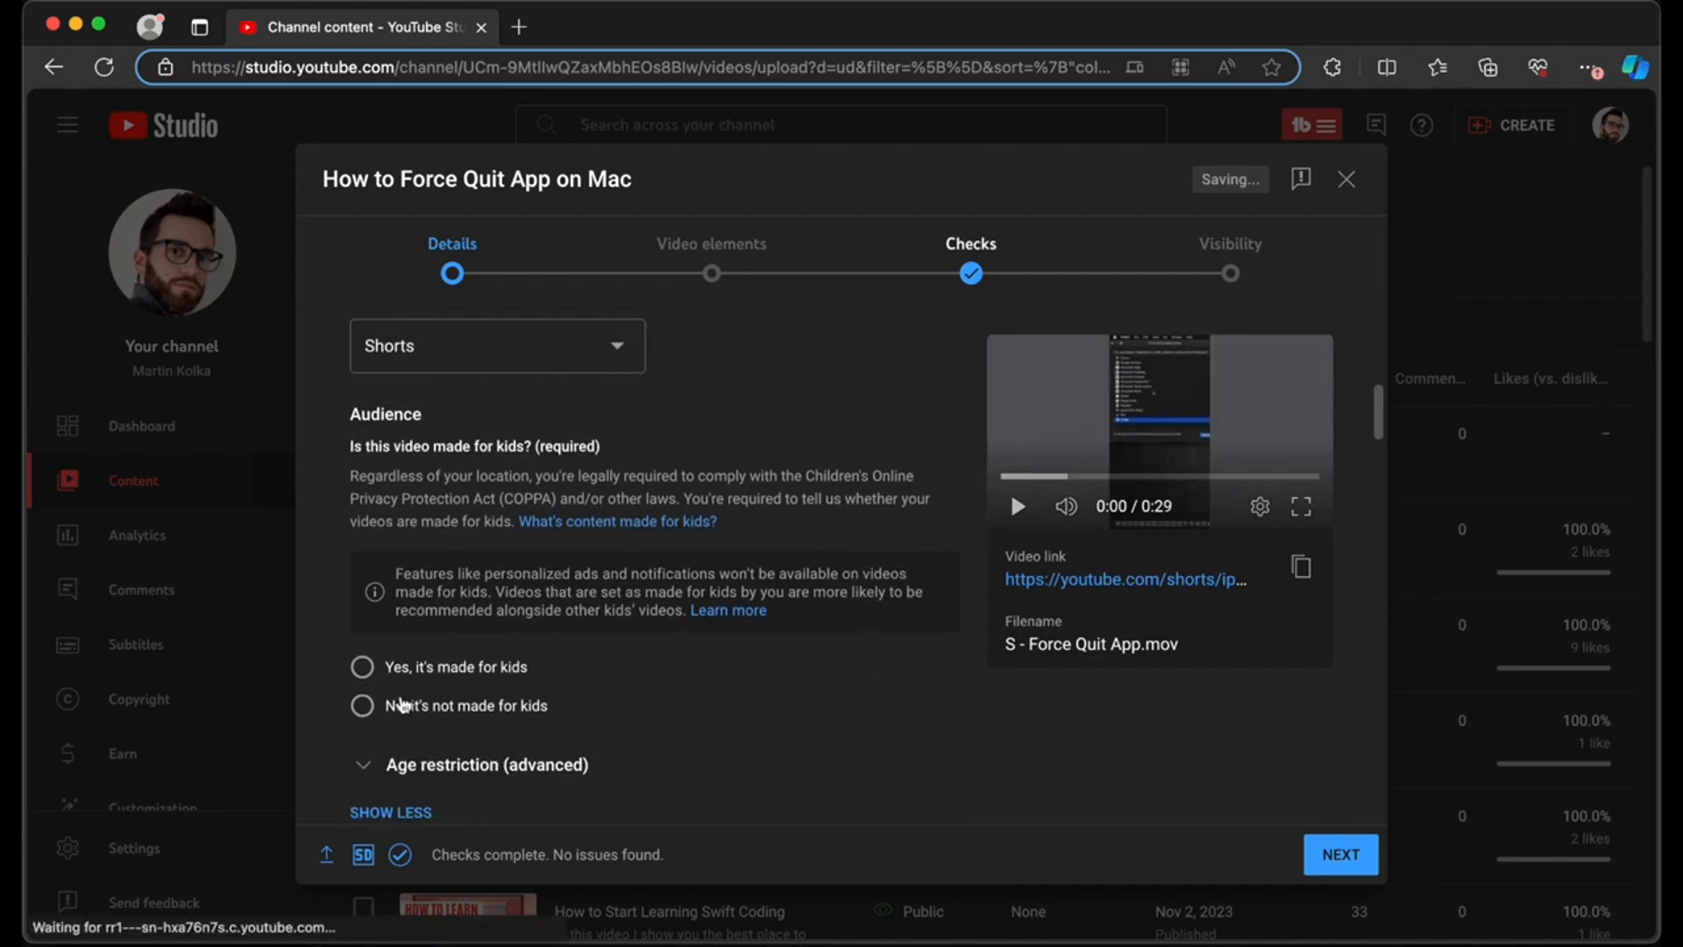
pyautogui.click(362, 706)
# - Review the paid promotion, automatic chapters, featured places and automatic concepts settings for the video
pyautogui.scroll(-2, 781, 627)
pyautogui.scroll(-5, 783, 628)
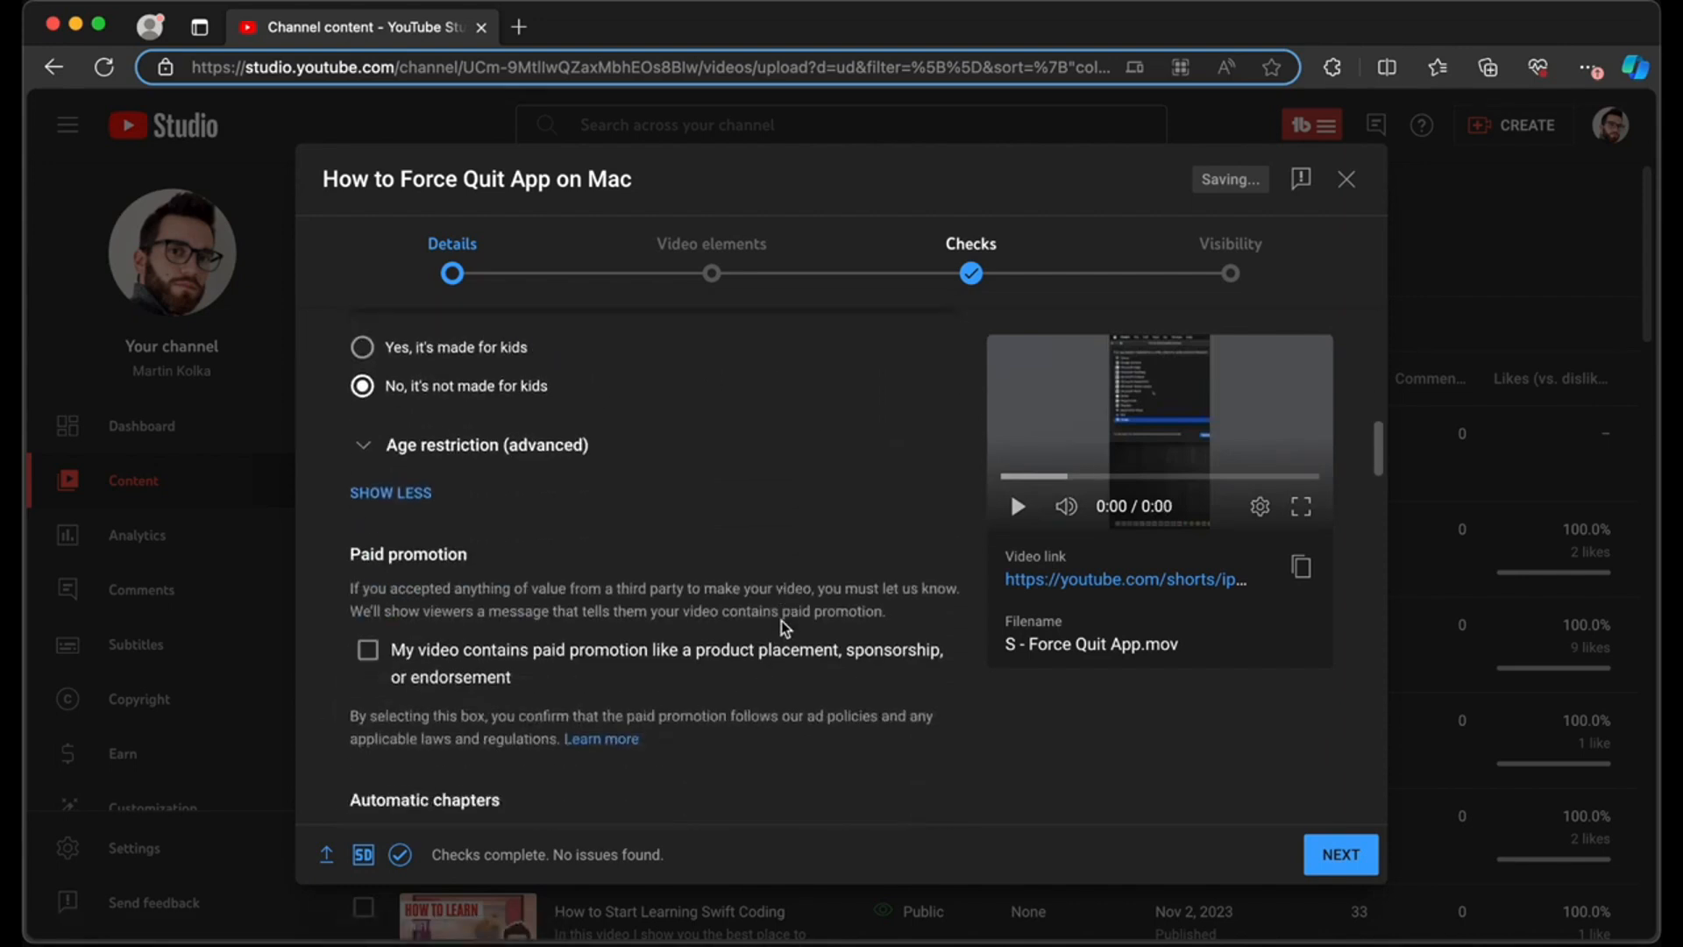
pyautogui.scroll(-4, 780, 623)
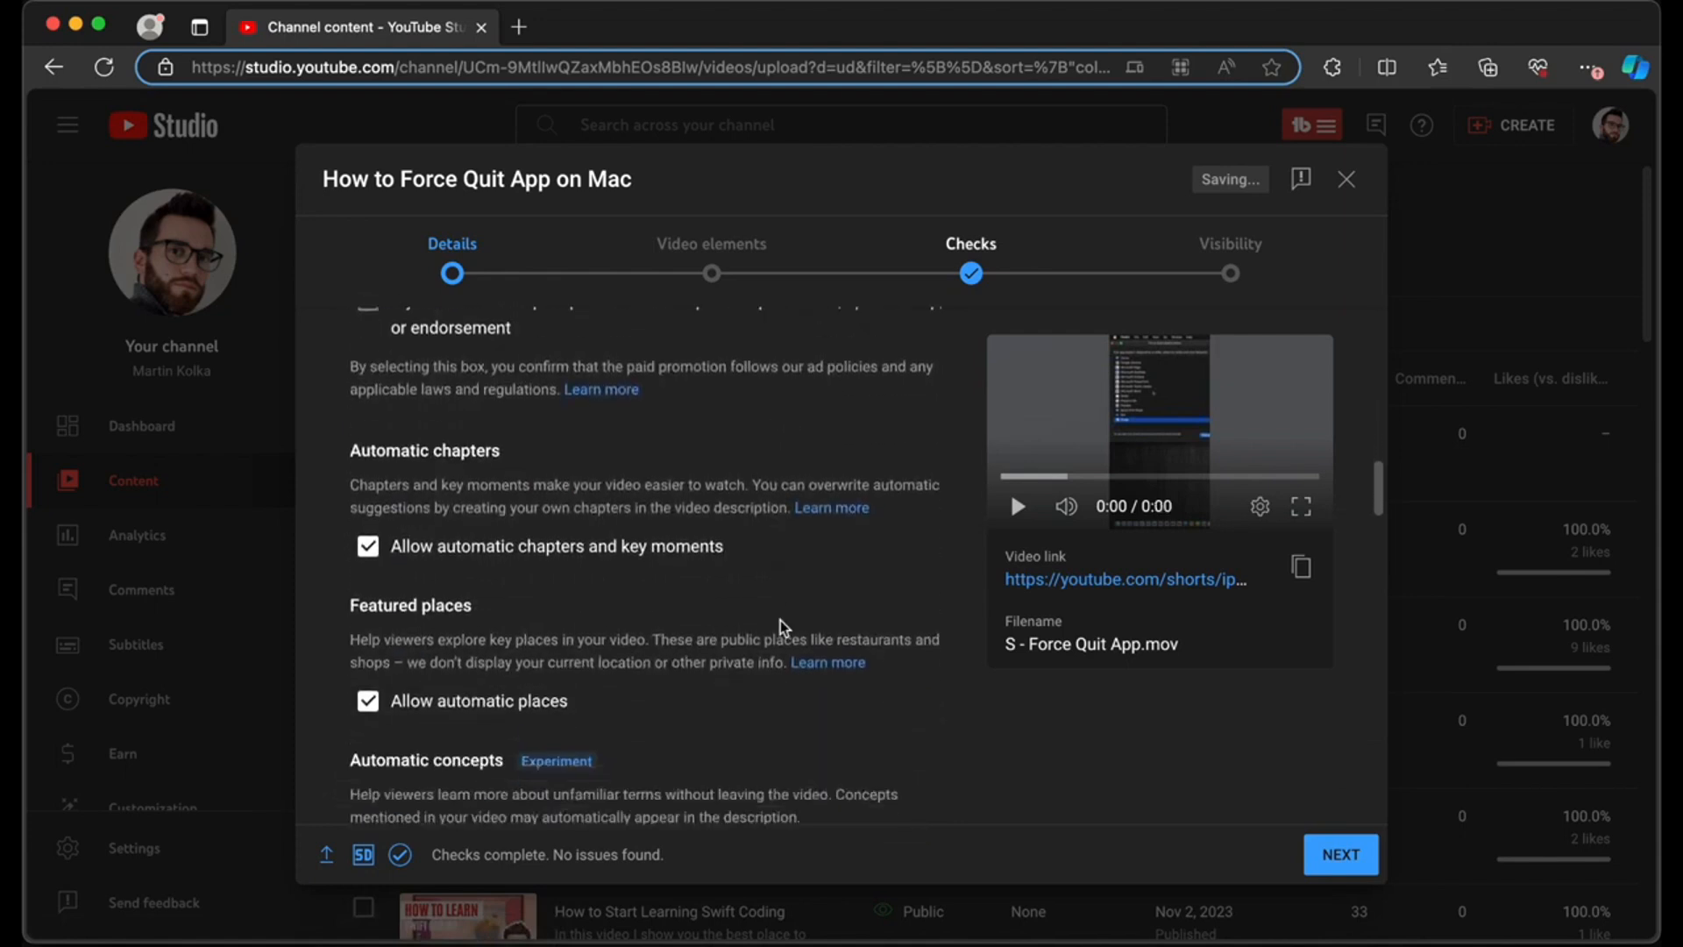
pyautogui.scroll(4, 783, 627)
pyautogui.scroll(1, 783, 628)
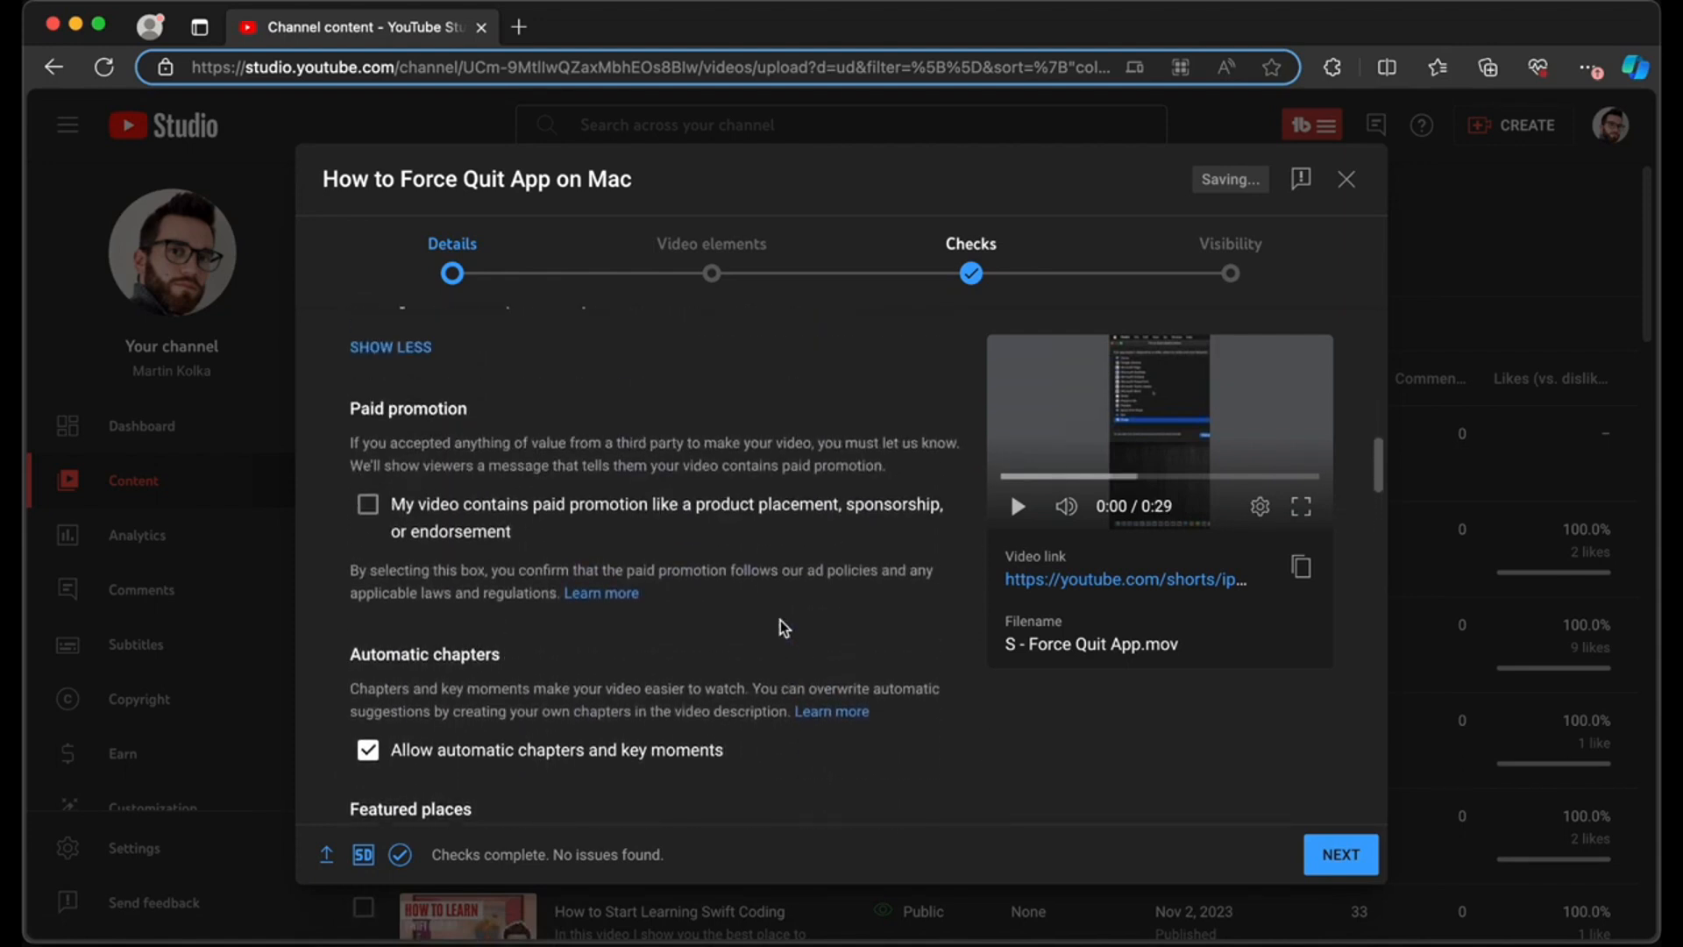
pyautogui.scroll(-6, 725, 561)
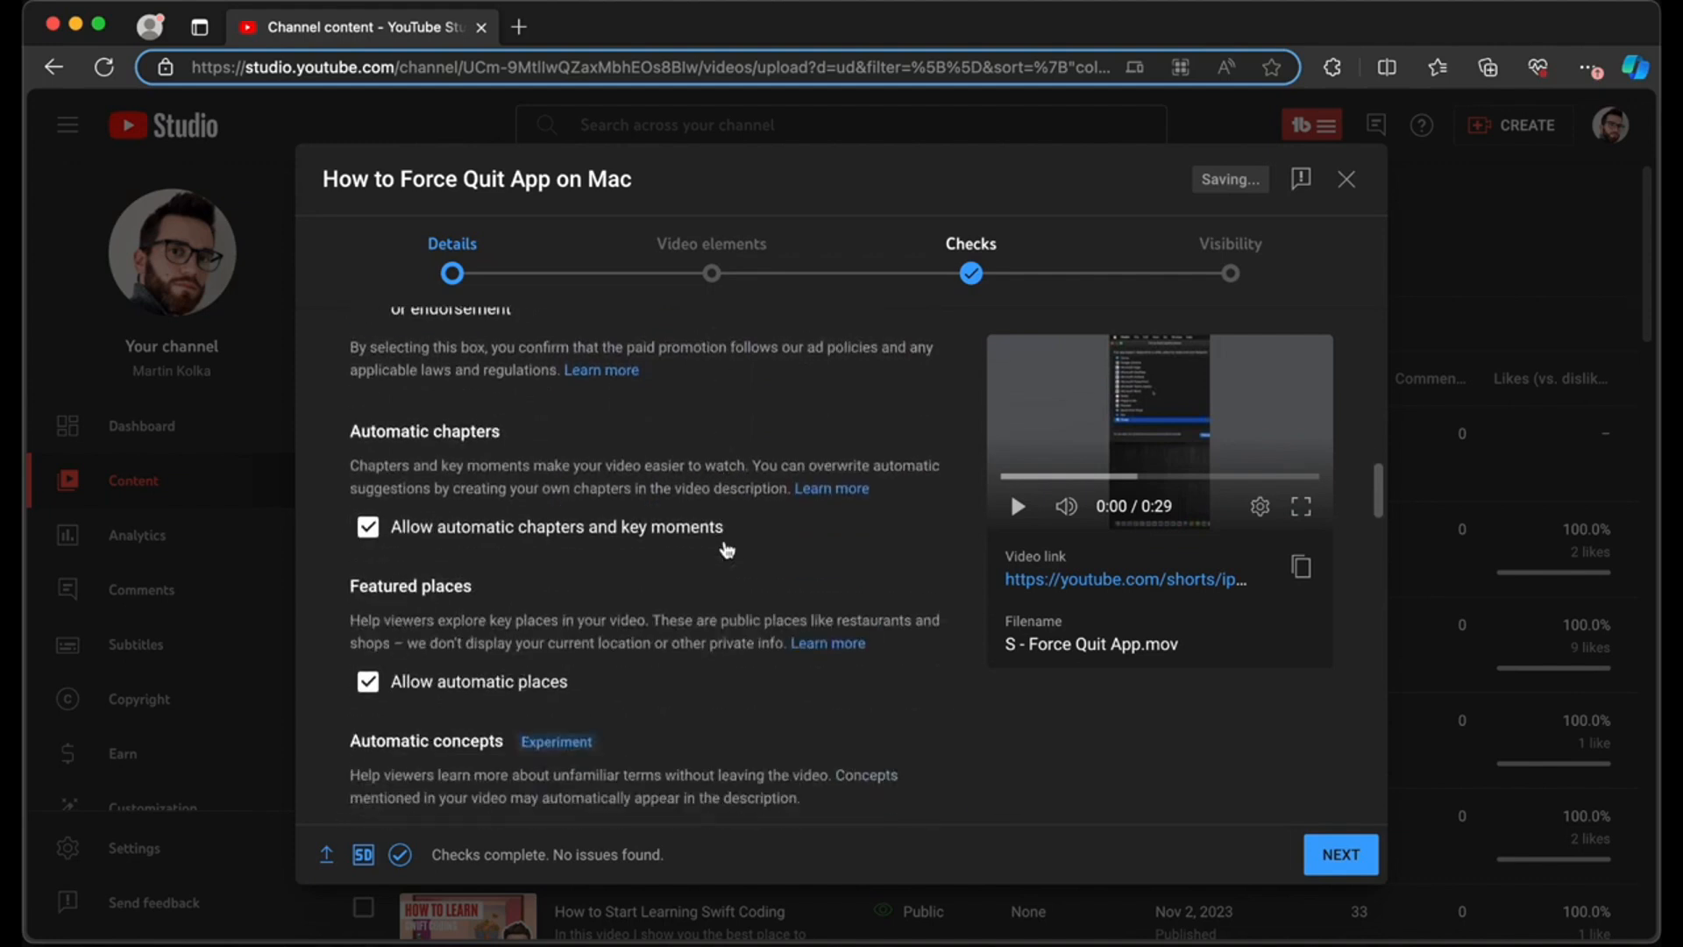
pyautogui.scroll(-1, 722, 625)
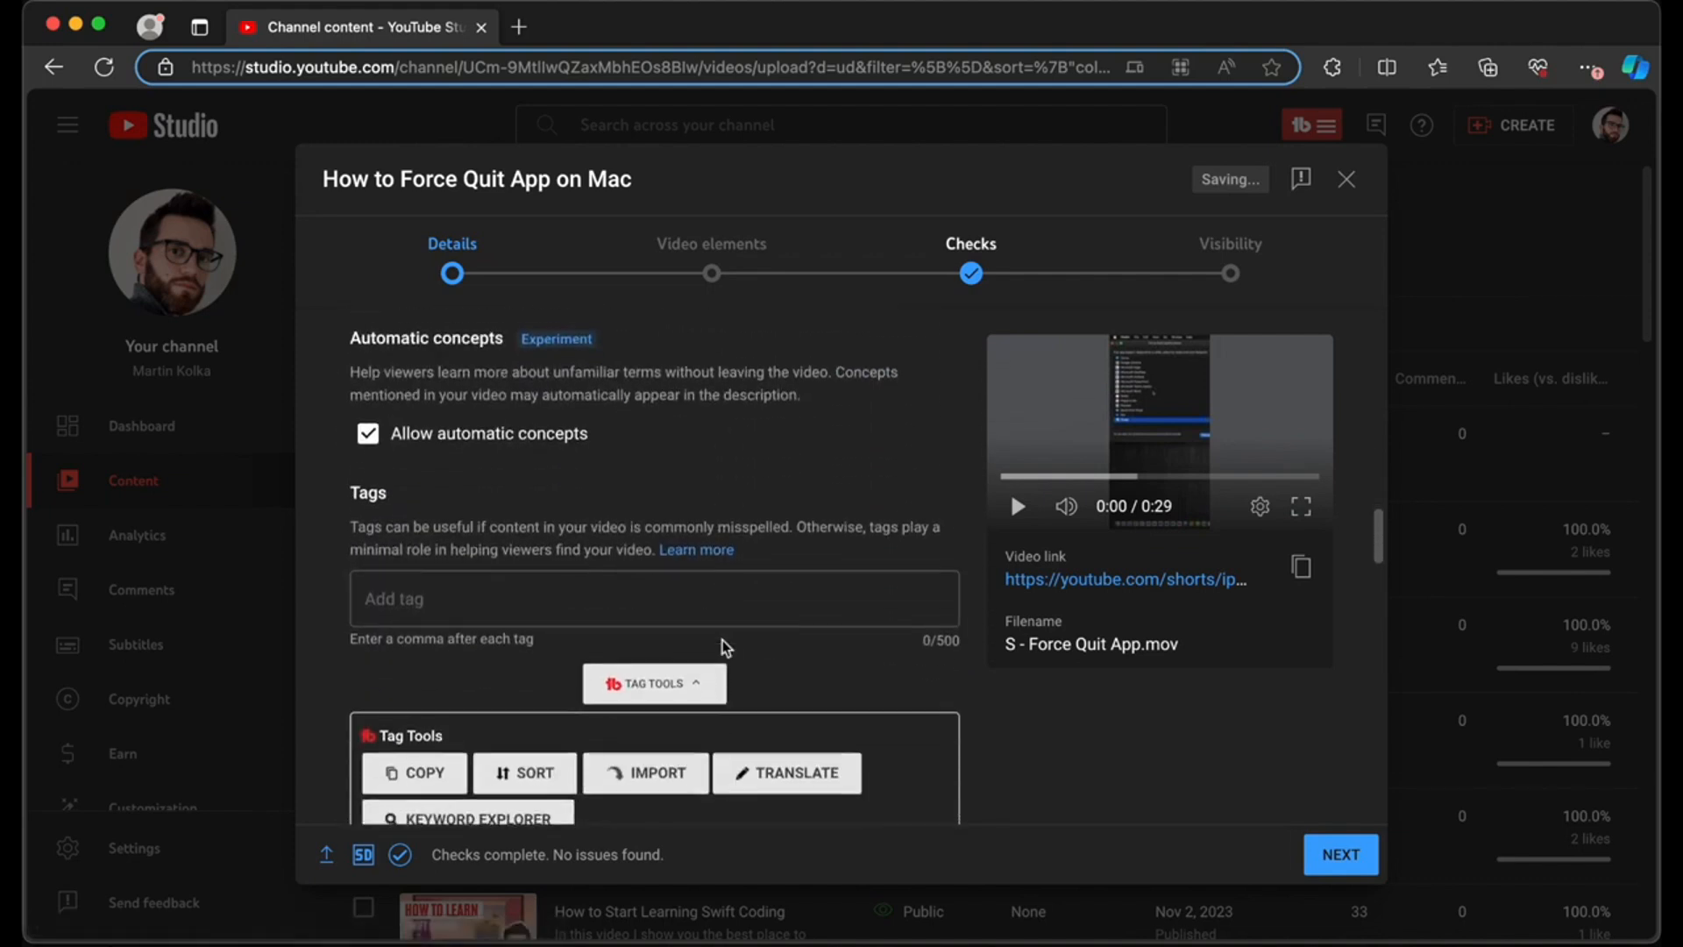
# - Enter "how to quit an app on mac" as a tag and add the suggestions ending "that wont quit", "on macbook" and "unresponsive app on mac"
pyautogui.click(423, 586)
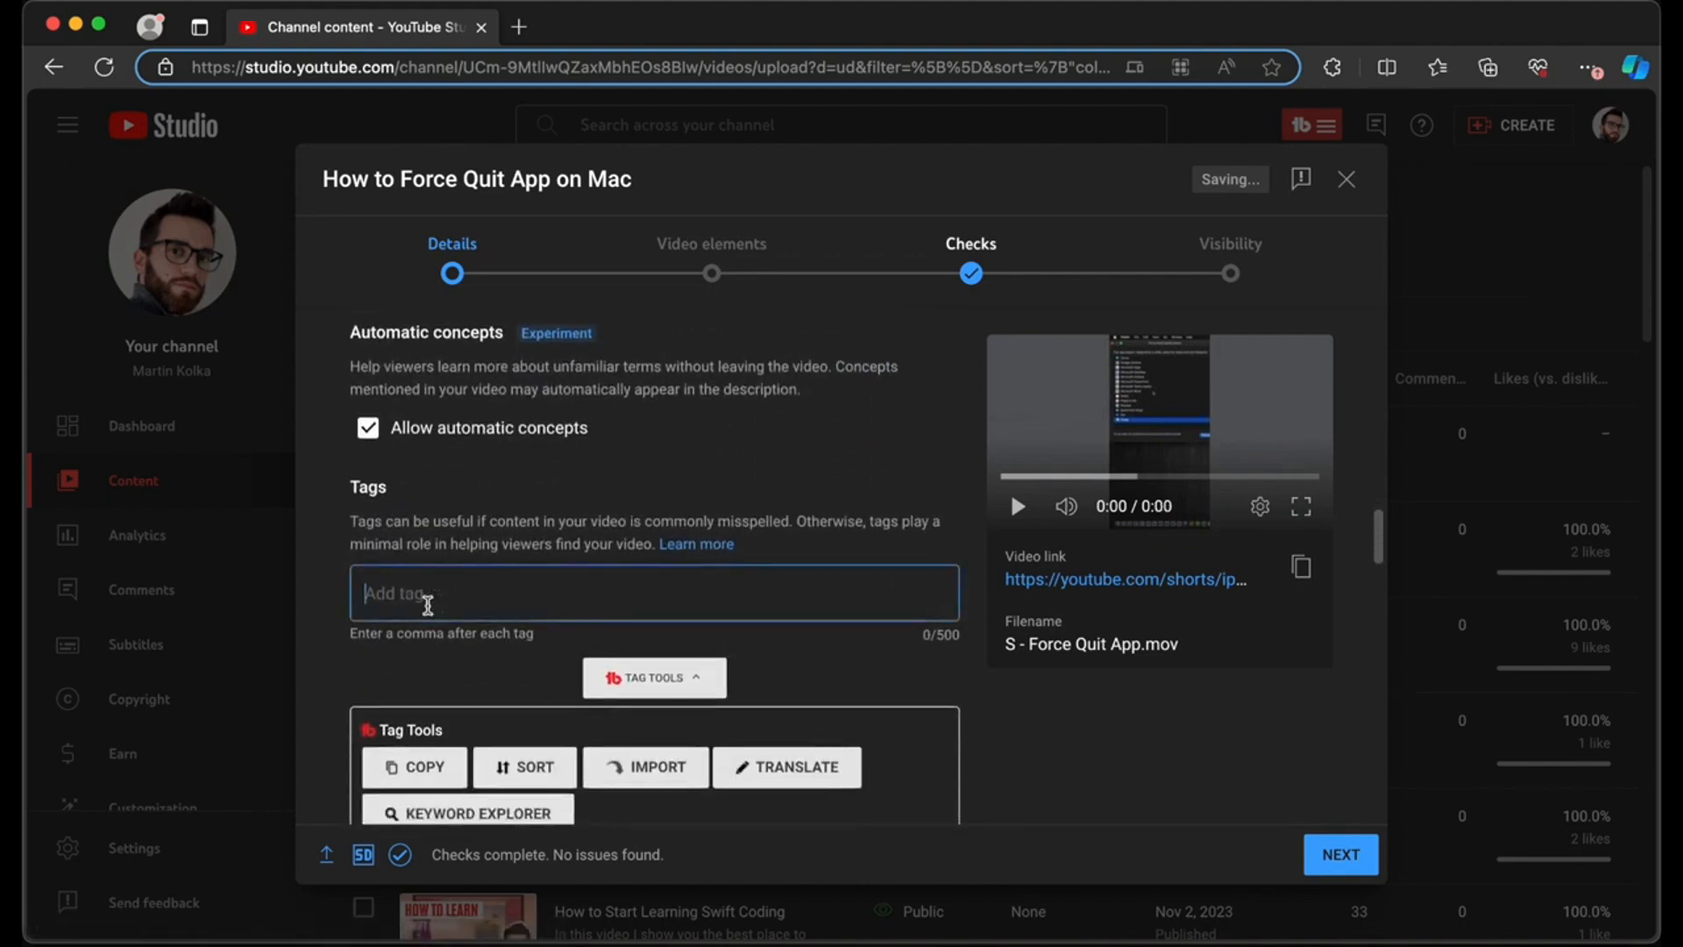
pyautogui.write('how ')
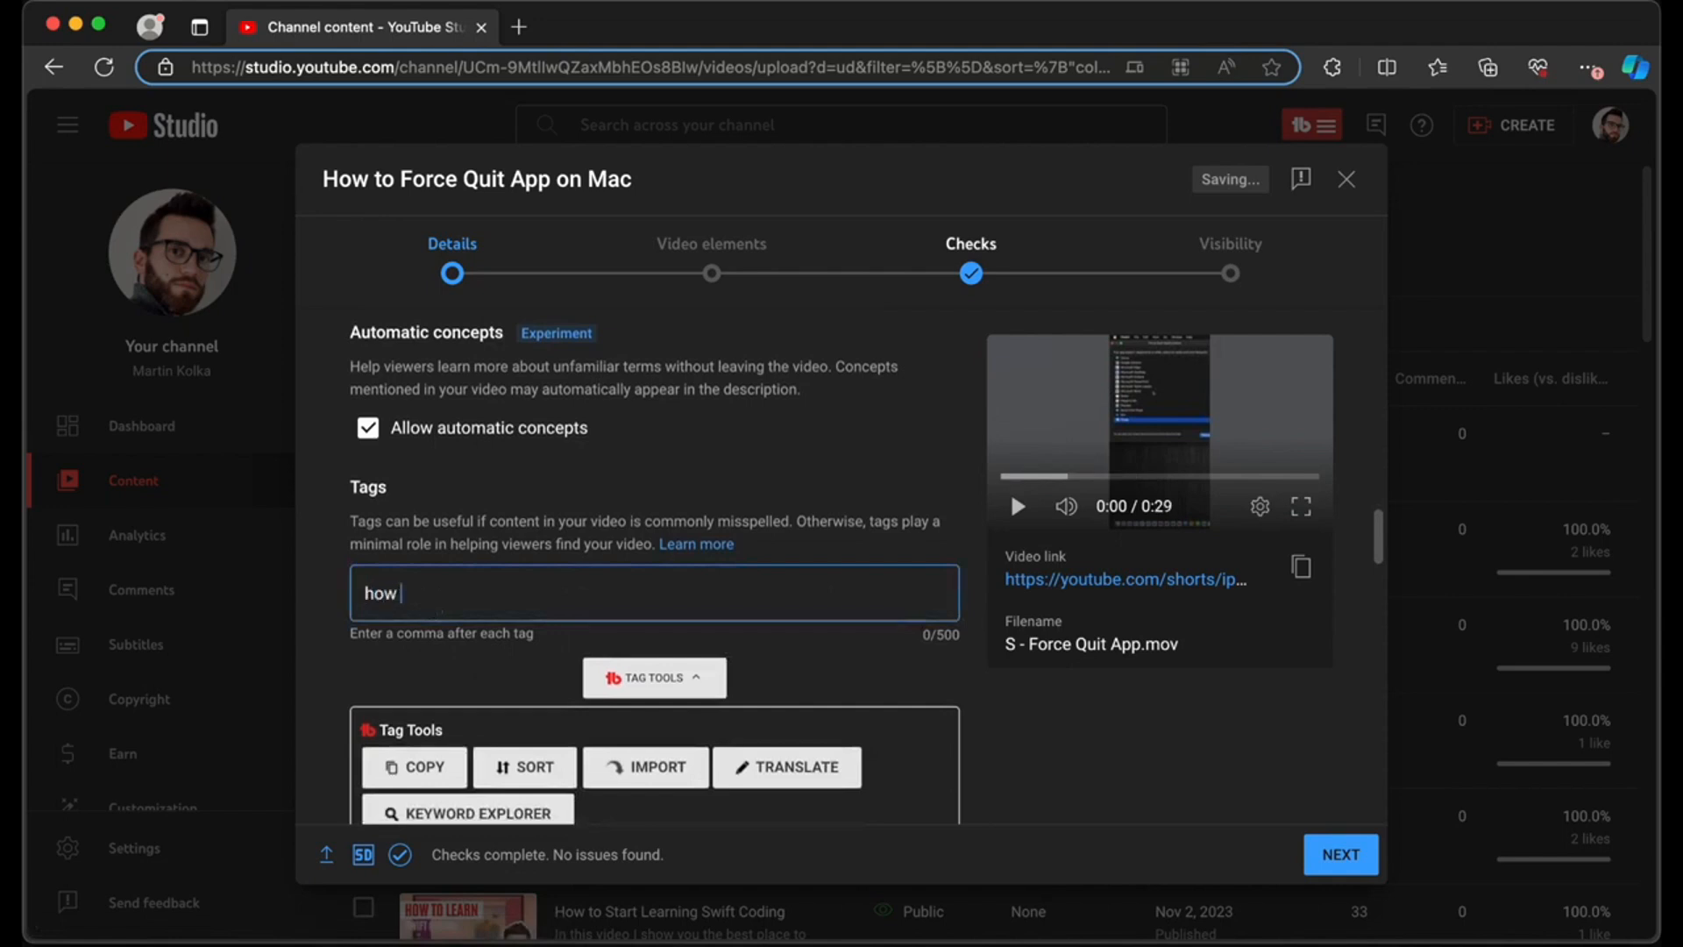
pyautogui.write('to quit')
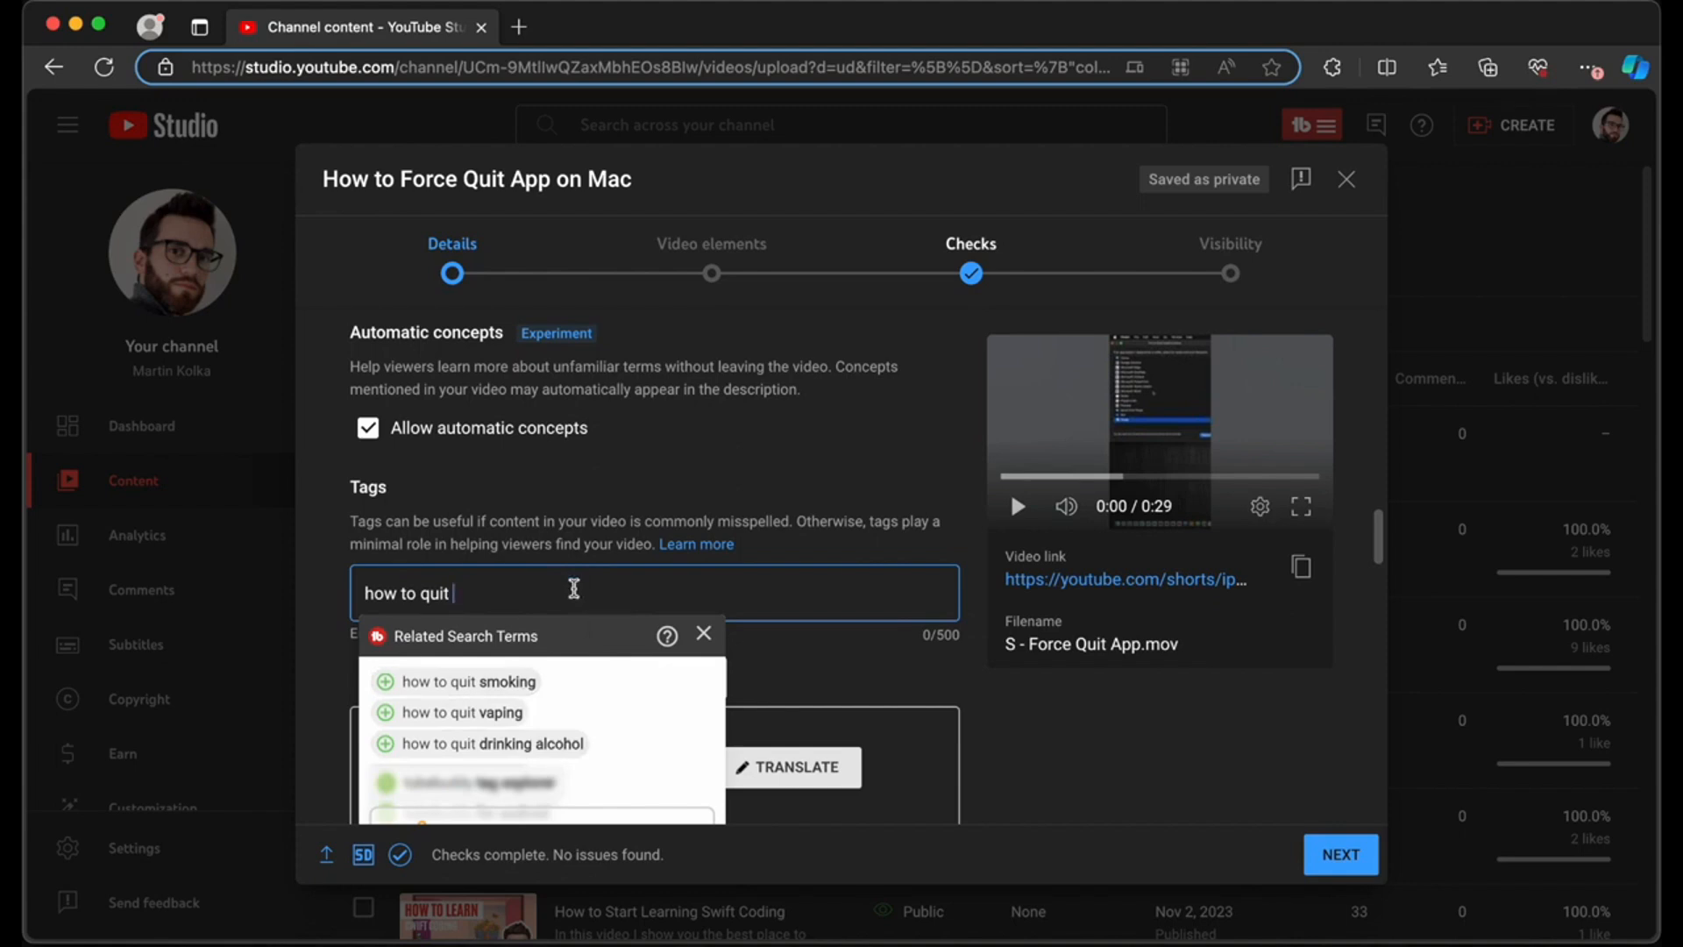
pyautogui.write('an app on mac')
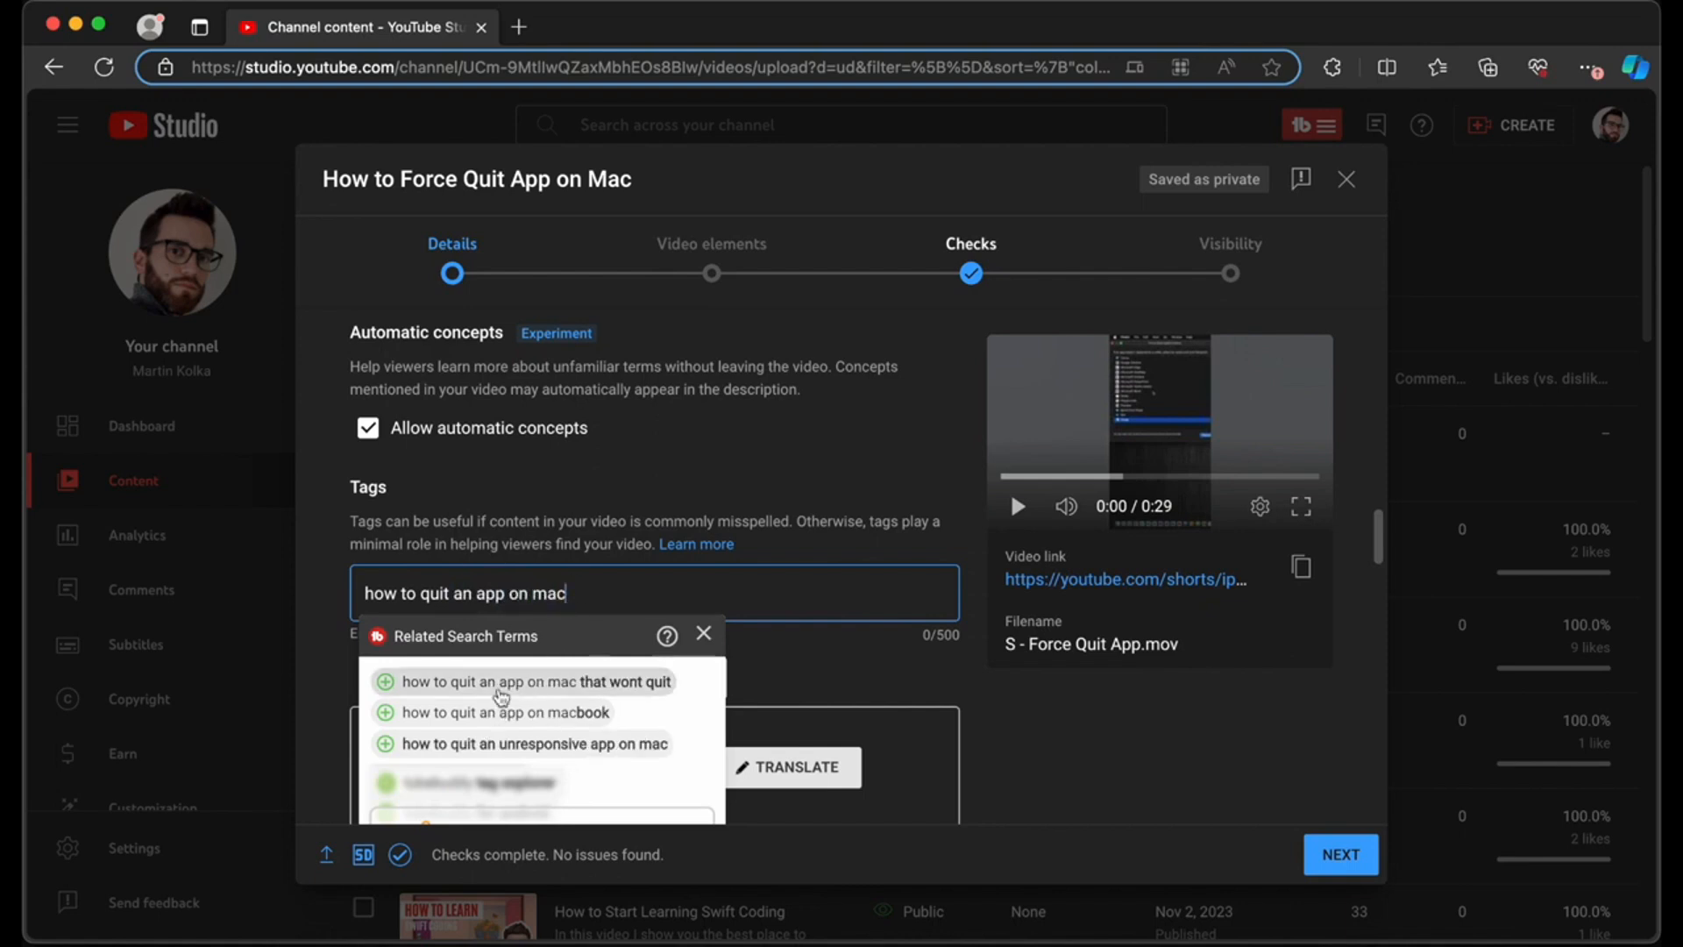
pyautogui.click(501, 682)
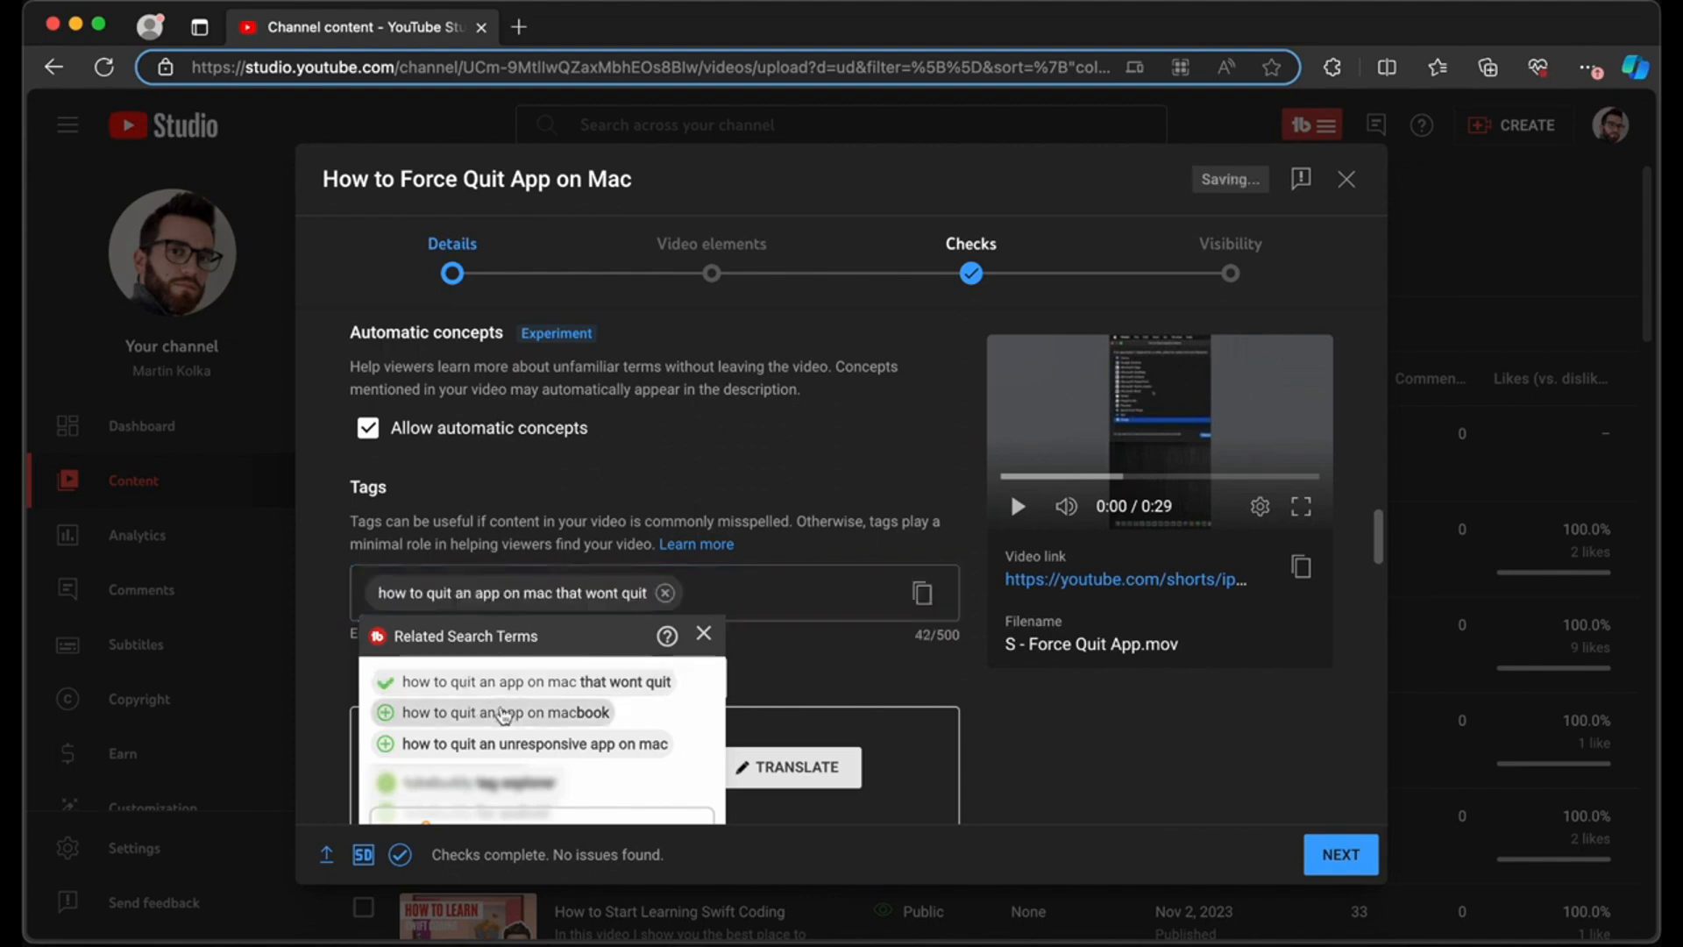
pyautogui.click(504, 714)
pyautogui.click(518, 745)
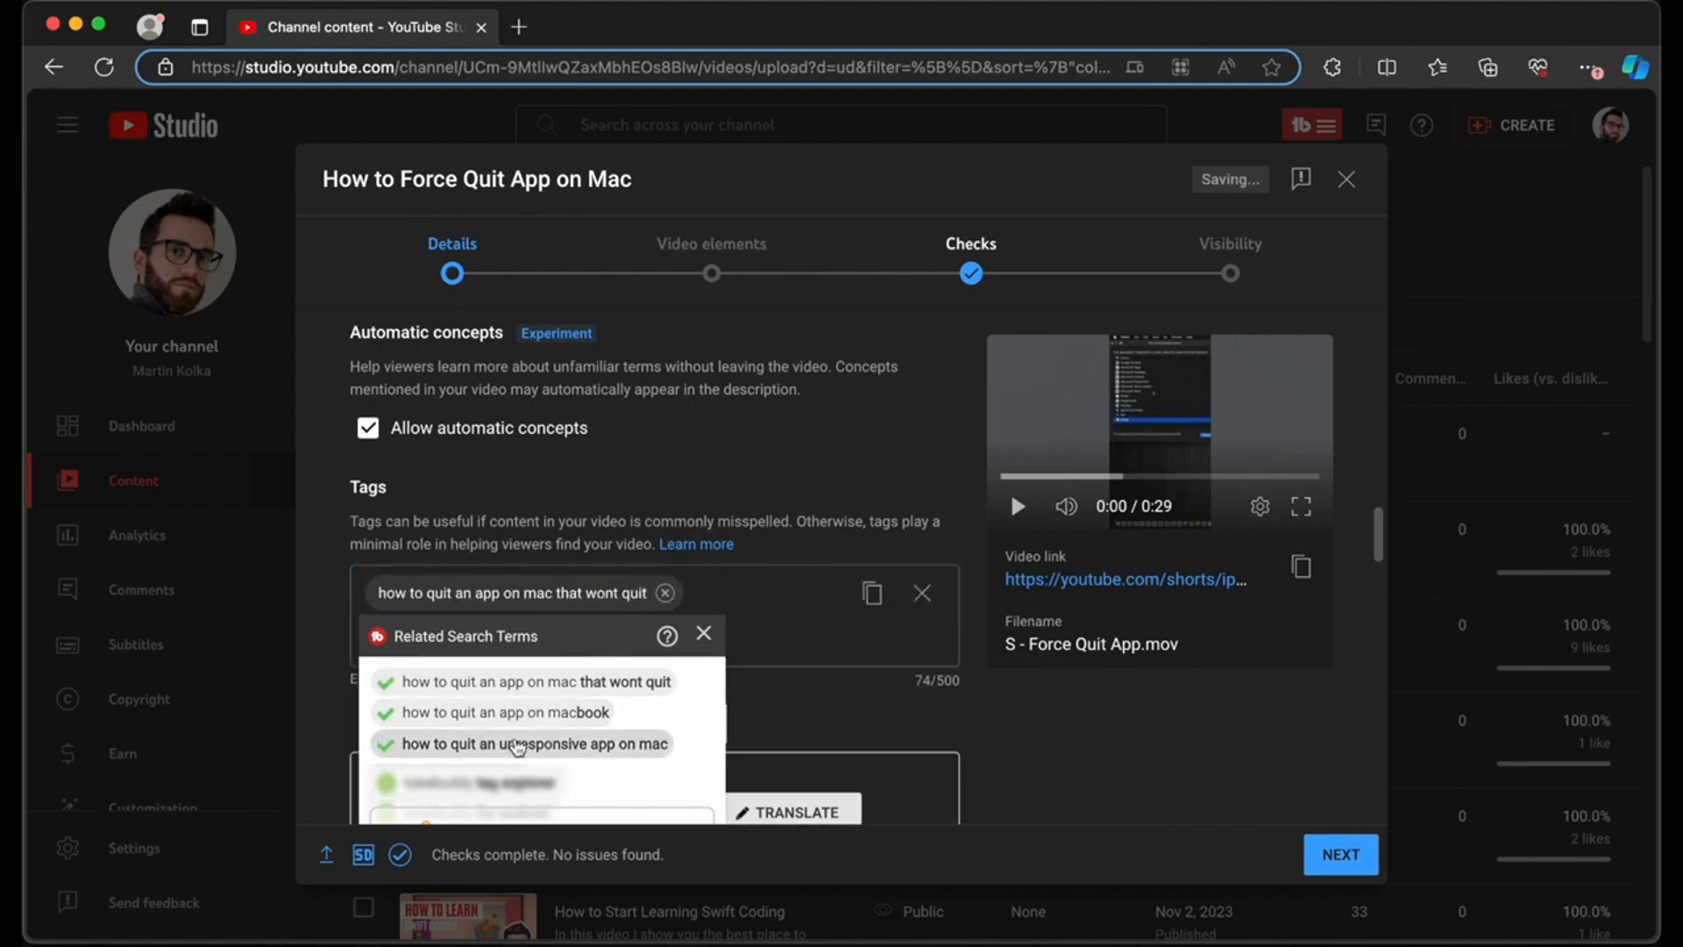
# - Enter "quit app shortcut" in the tags and add the suggested tag "quit app shortcut mac"
pyautogui.click(820, 696)
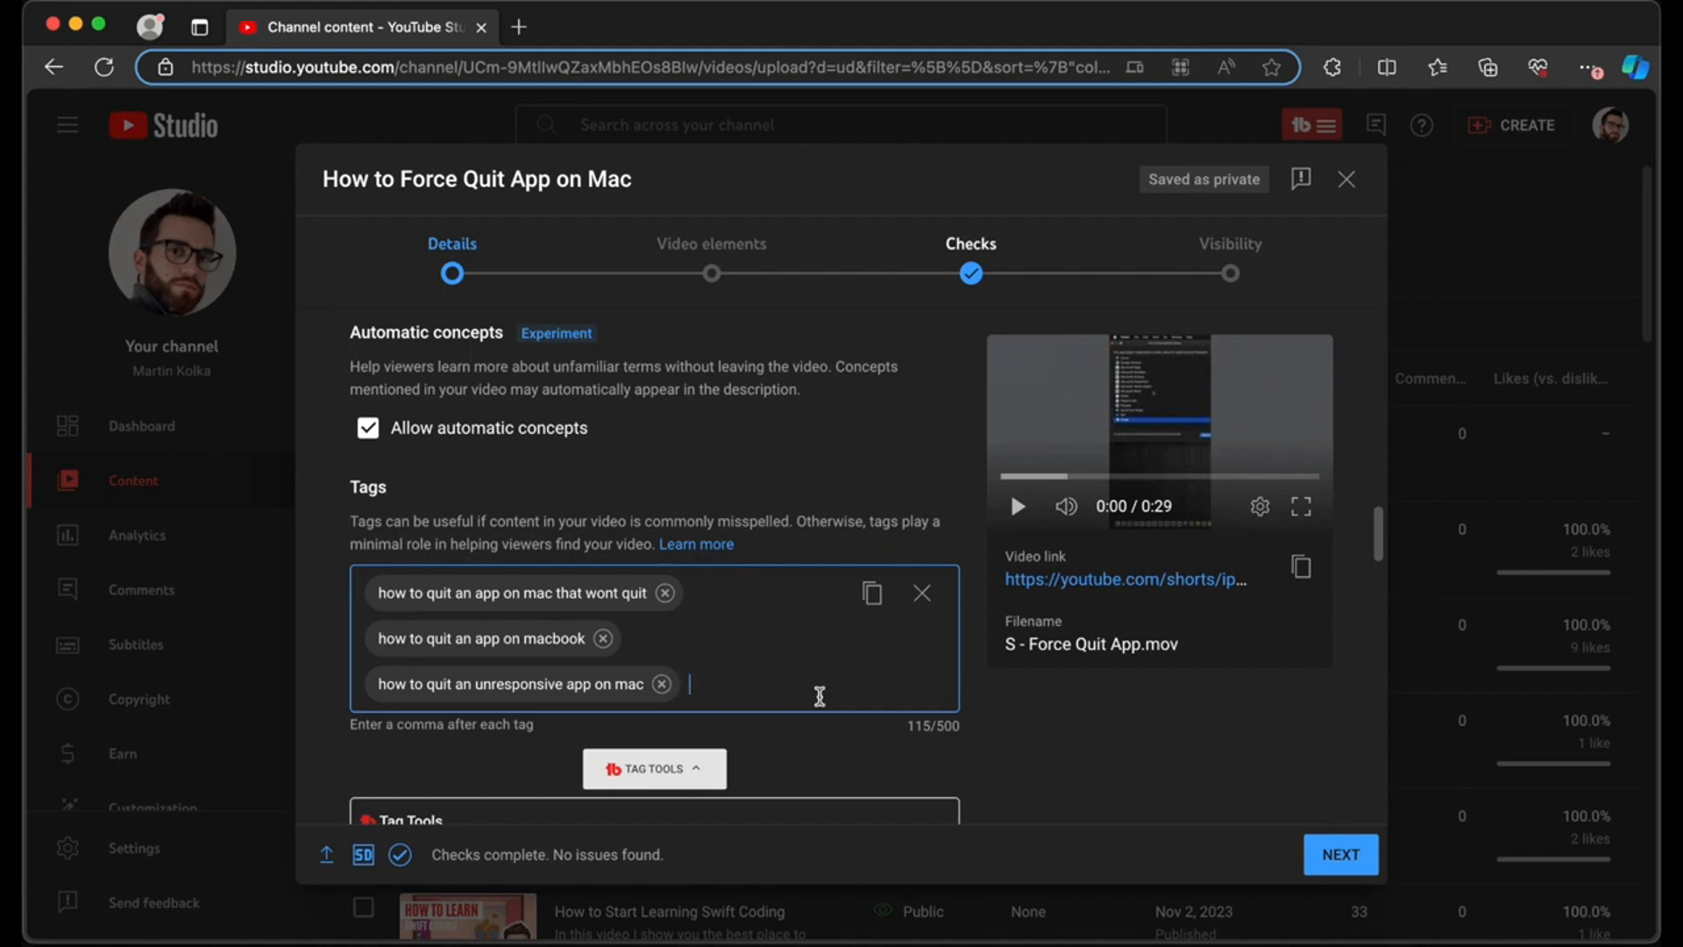
pyautogui.write('quit app shortcut')
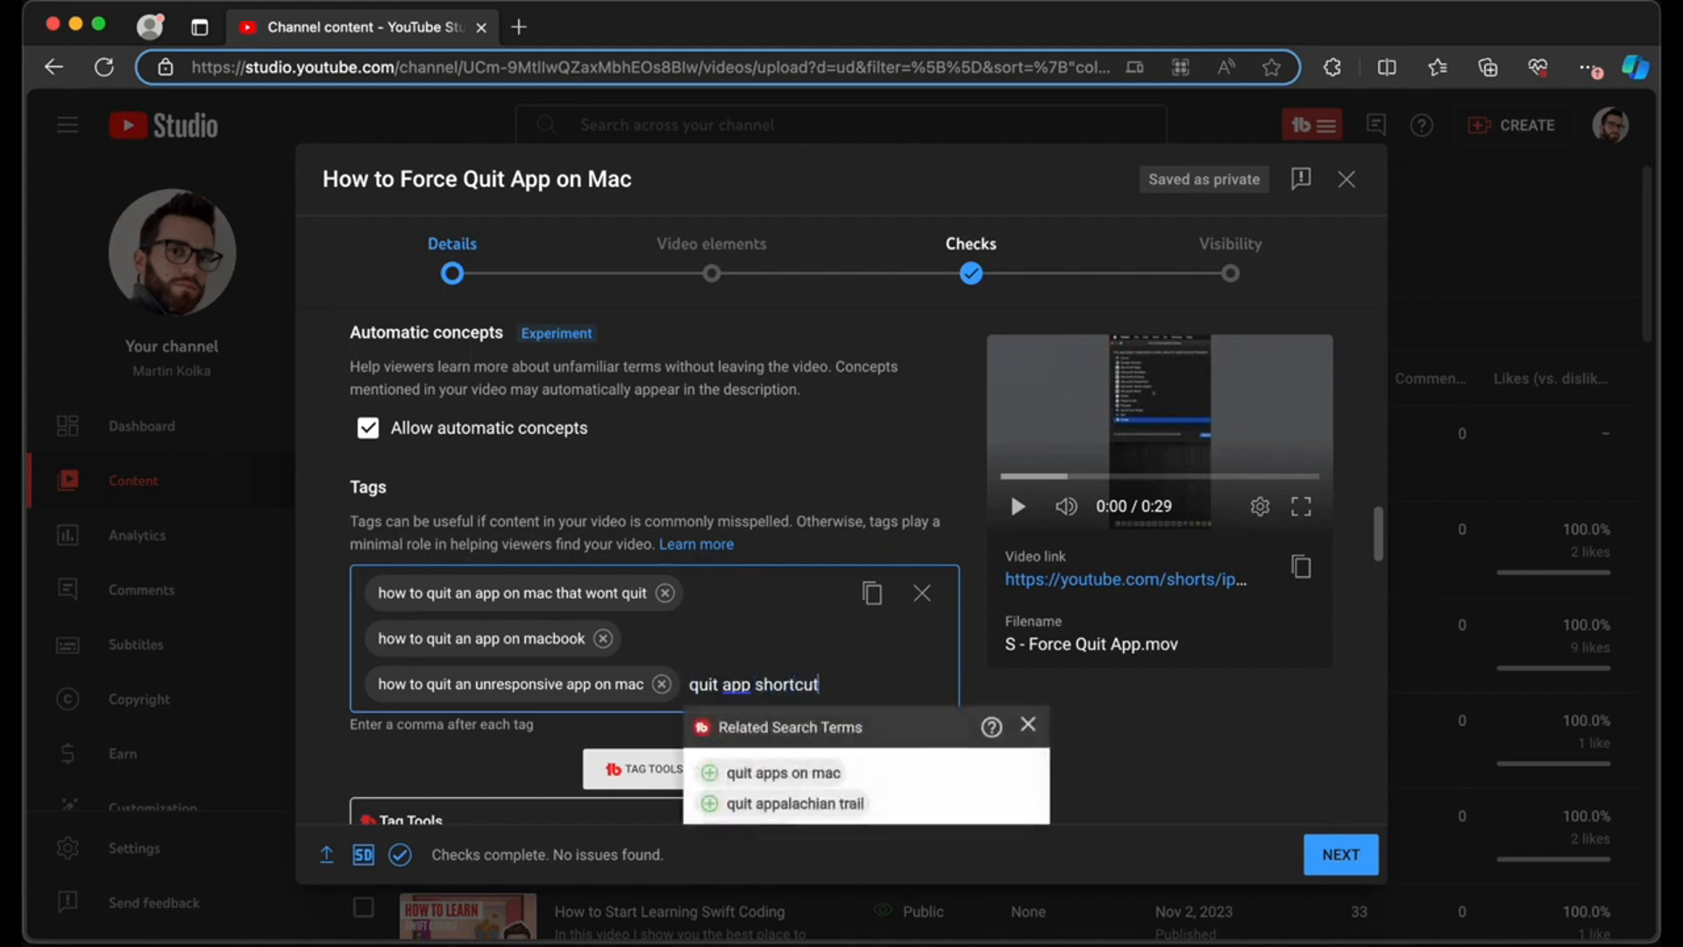
pyautogui.click(808, 648)
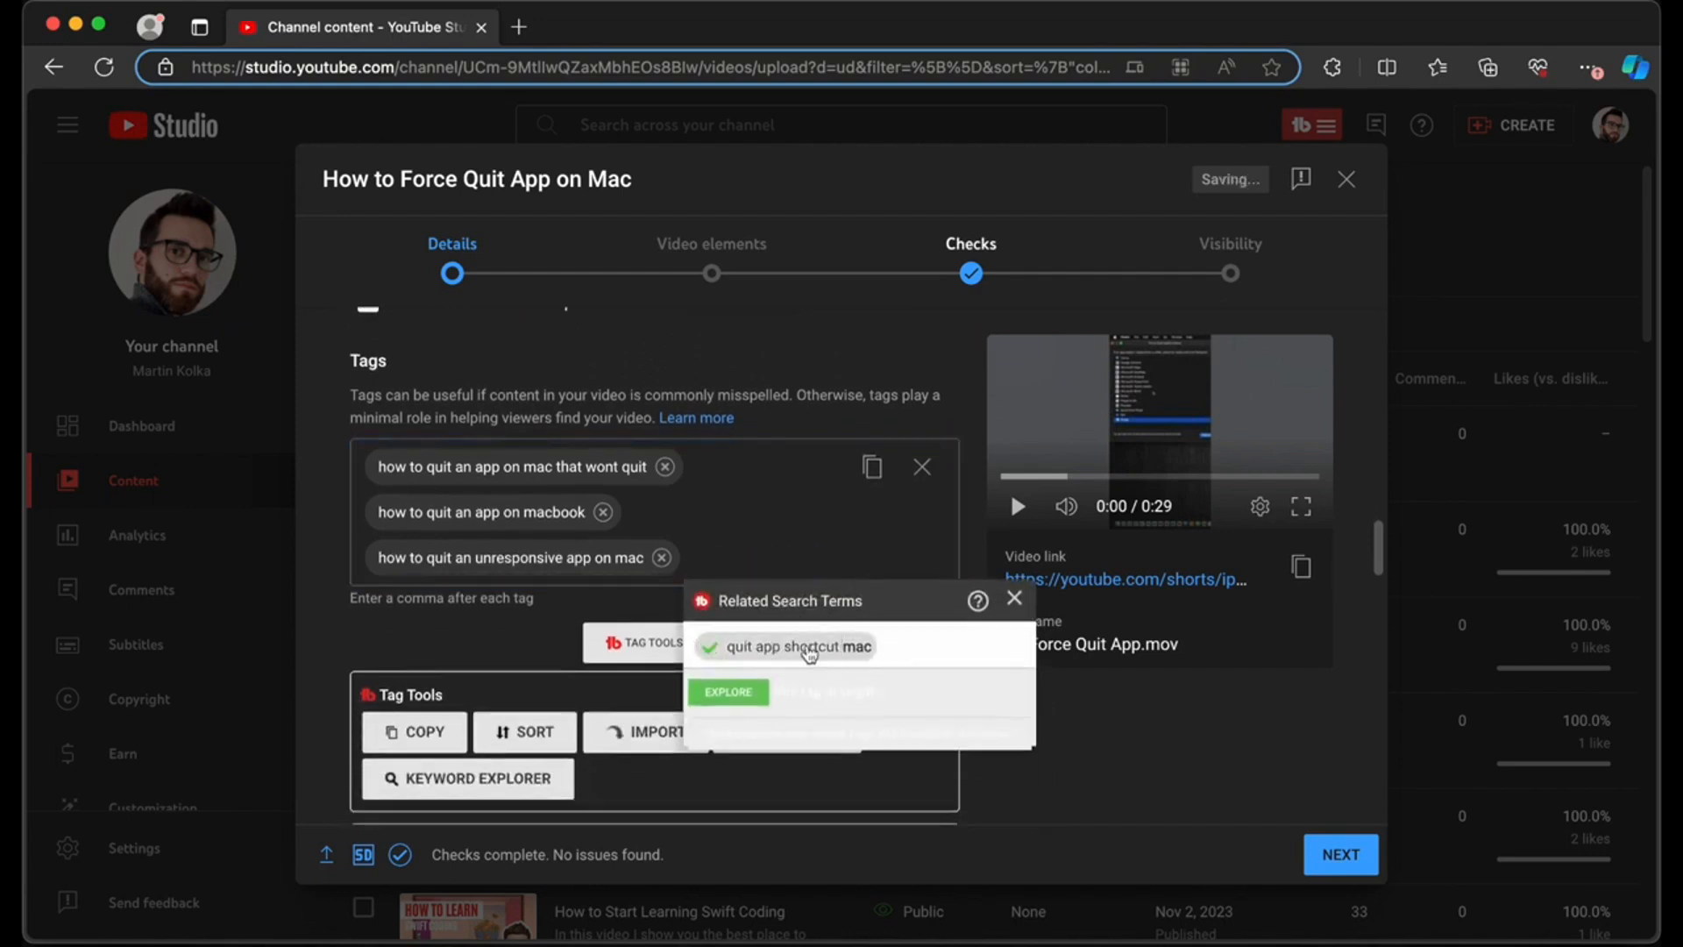
# - Enter "mac tips" and add the suggested tags "mac tips and tricks", "mac tips and tricks for beginners" and "mac tips and tricks for windows users"
pyautogui.click(602, 603)
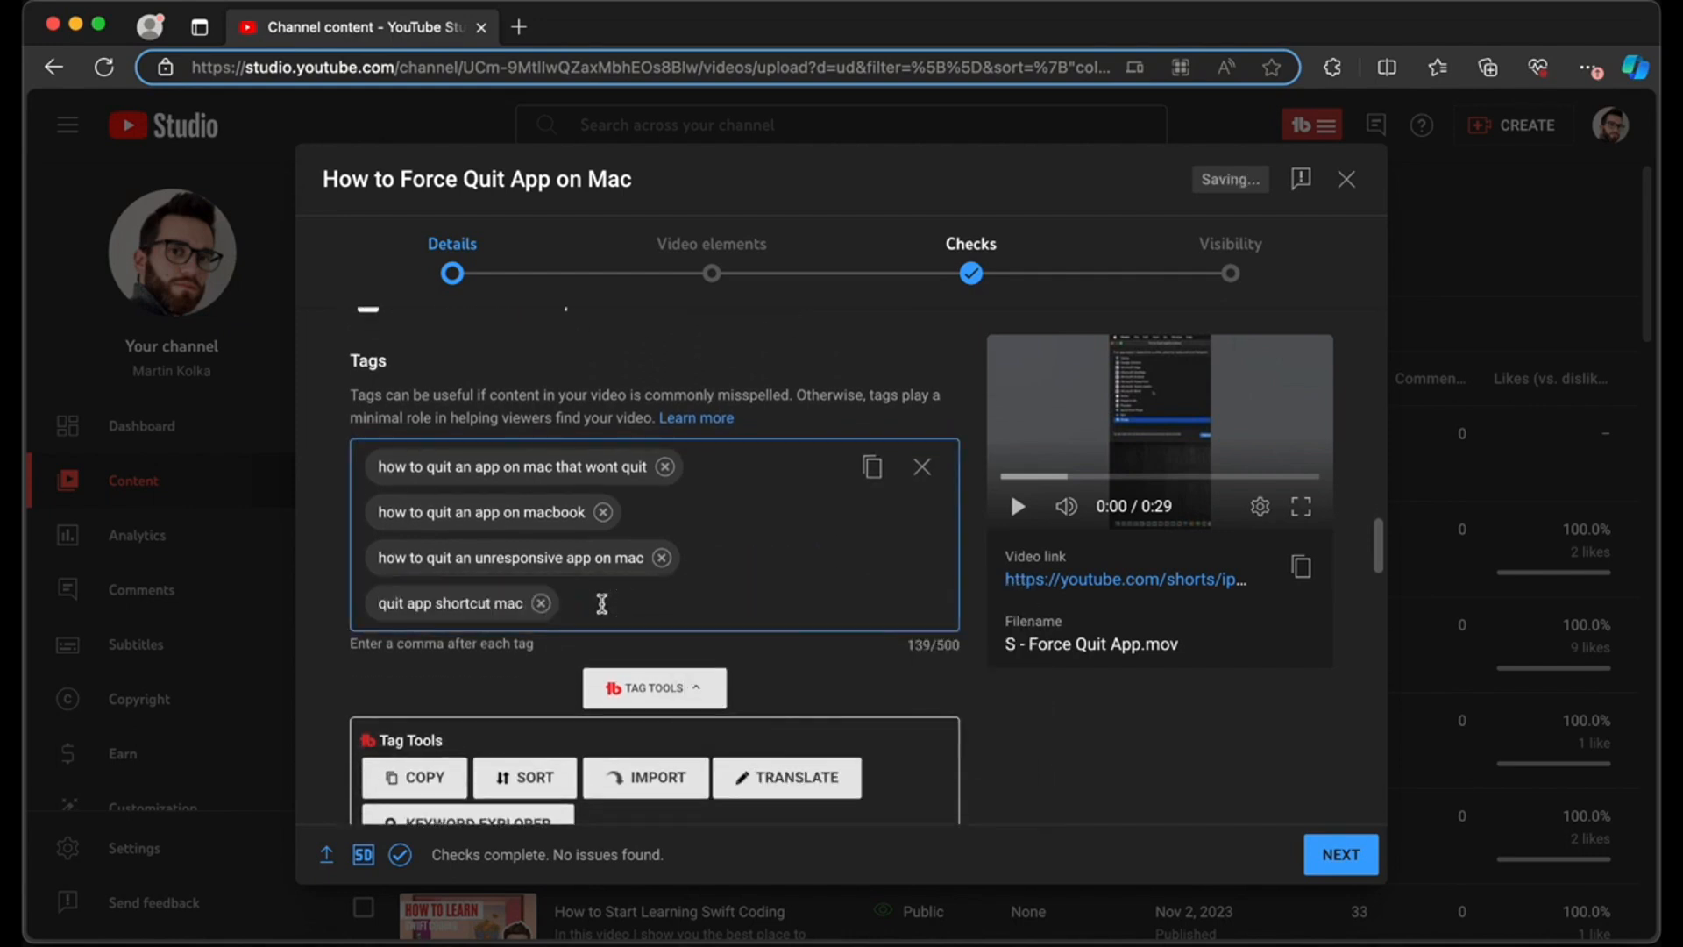
pyautogui.write('mac tips')
pyautogui.click(668, 693)
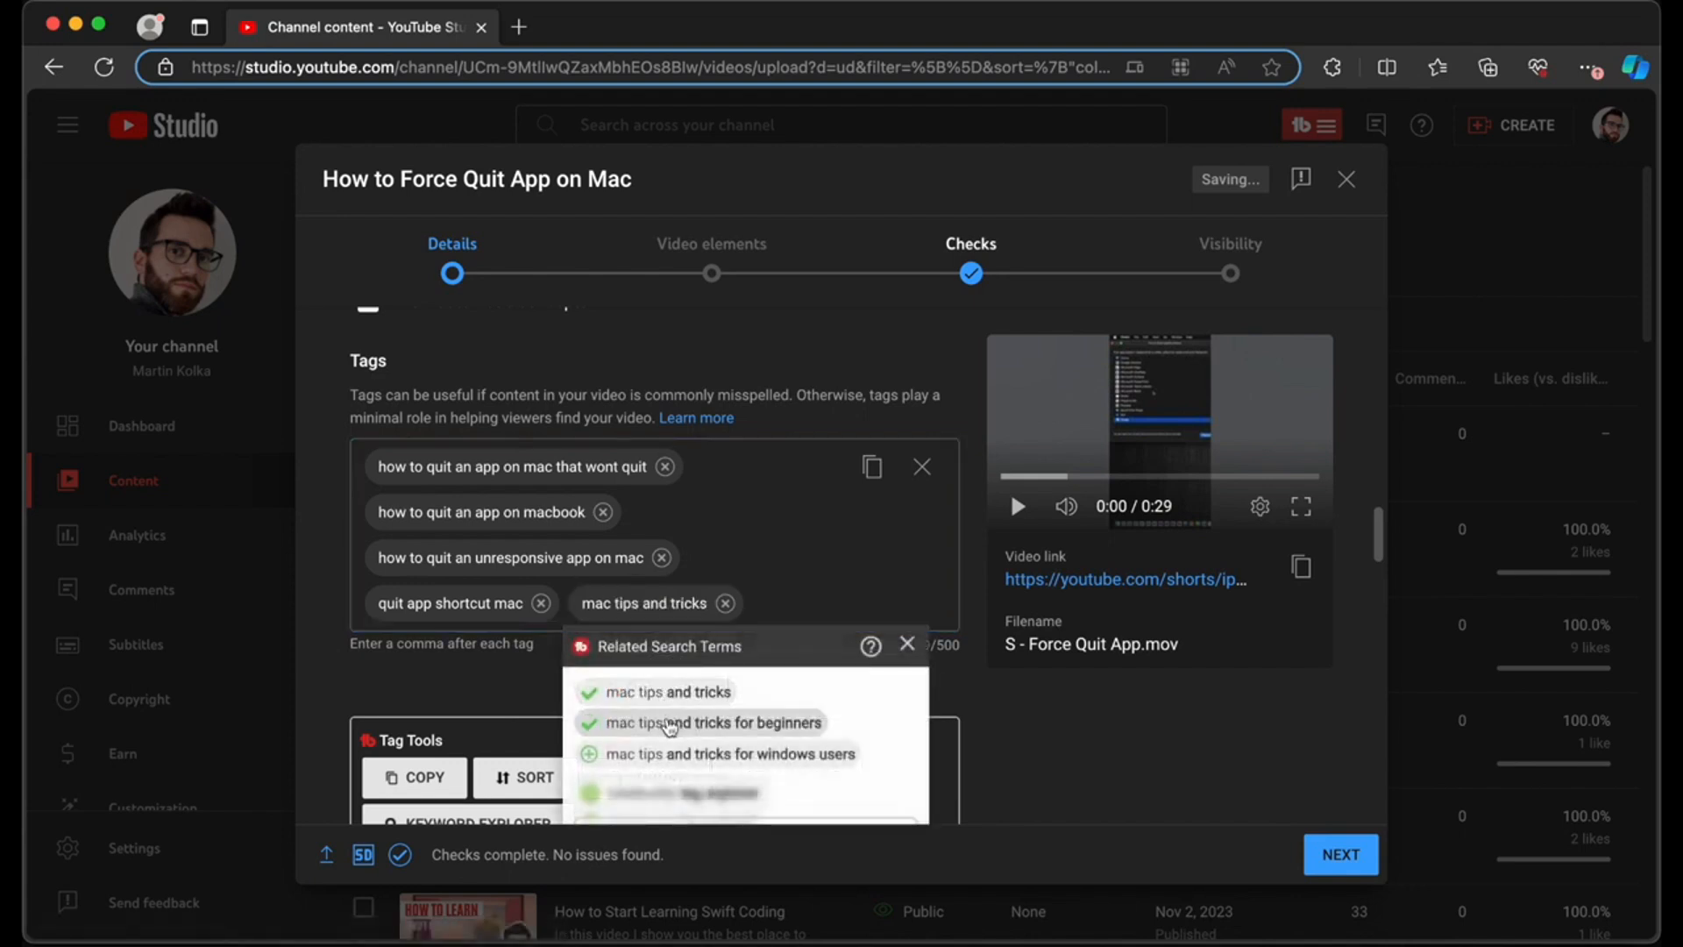
pyautogui.click(658, 723)
pyautogui.click(676, 754)
pyautogui.click(829, 570)
# - Enter "close app on mac" and add the suggested tags "close app on macbook pro", "force close app on mac" and "cant close app on mac"
pyautogui.click(744, 693)
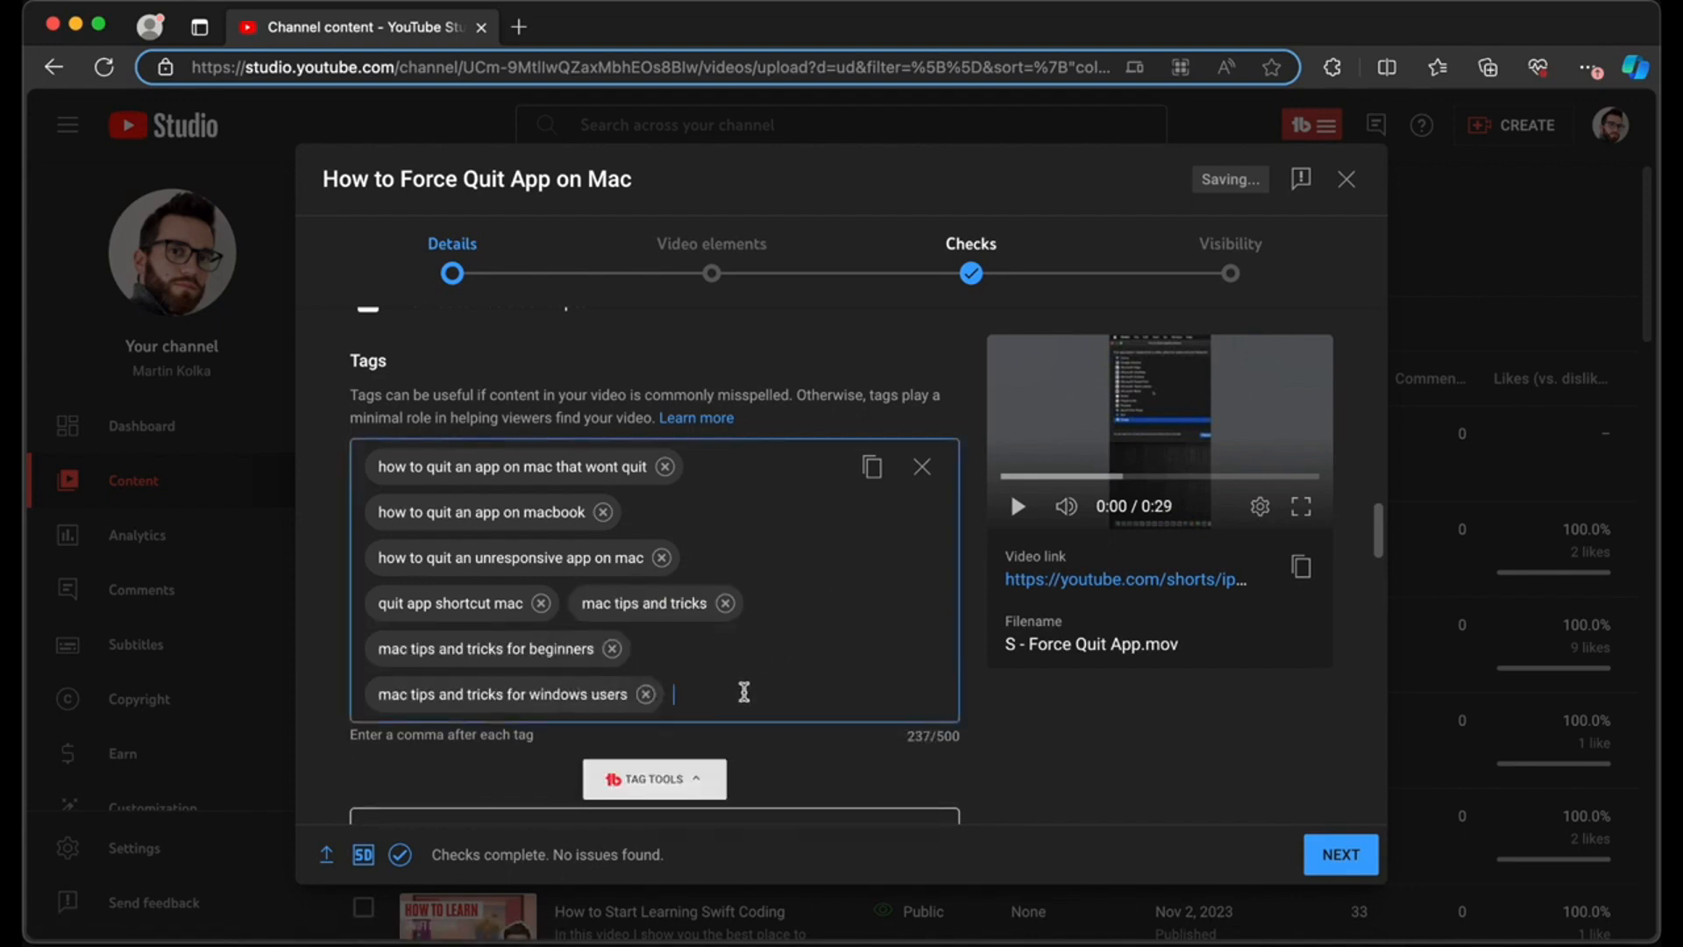
pyautogui.write('close app on mac')
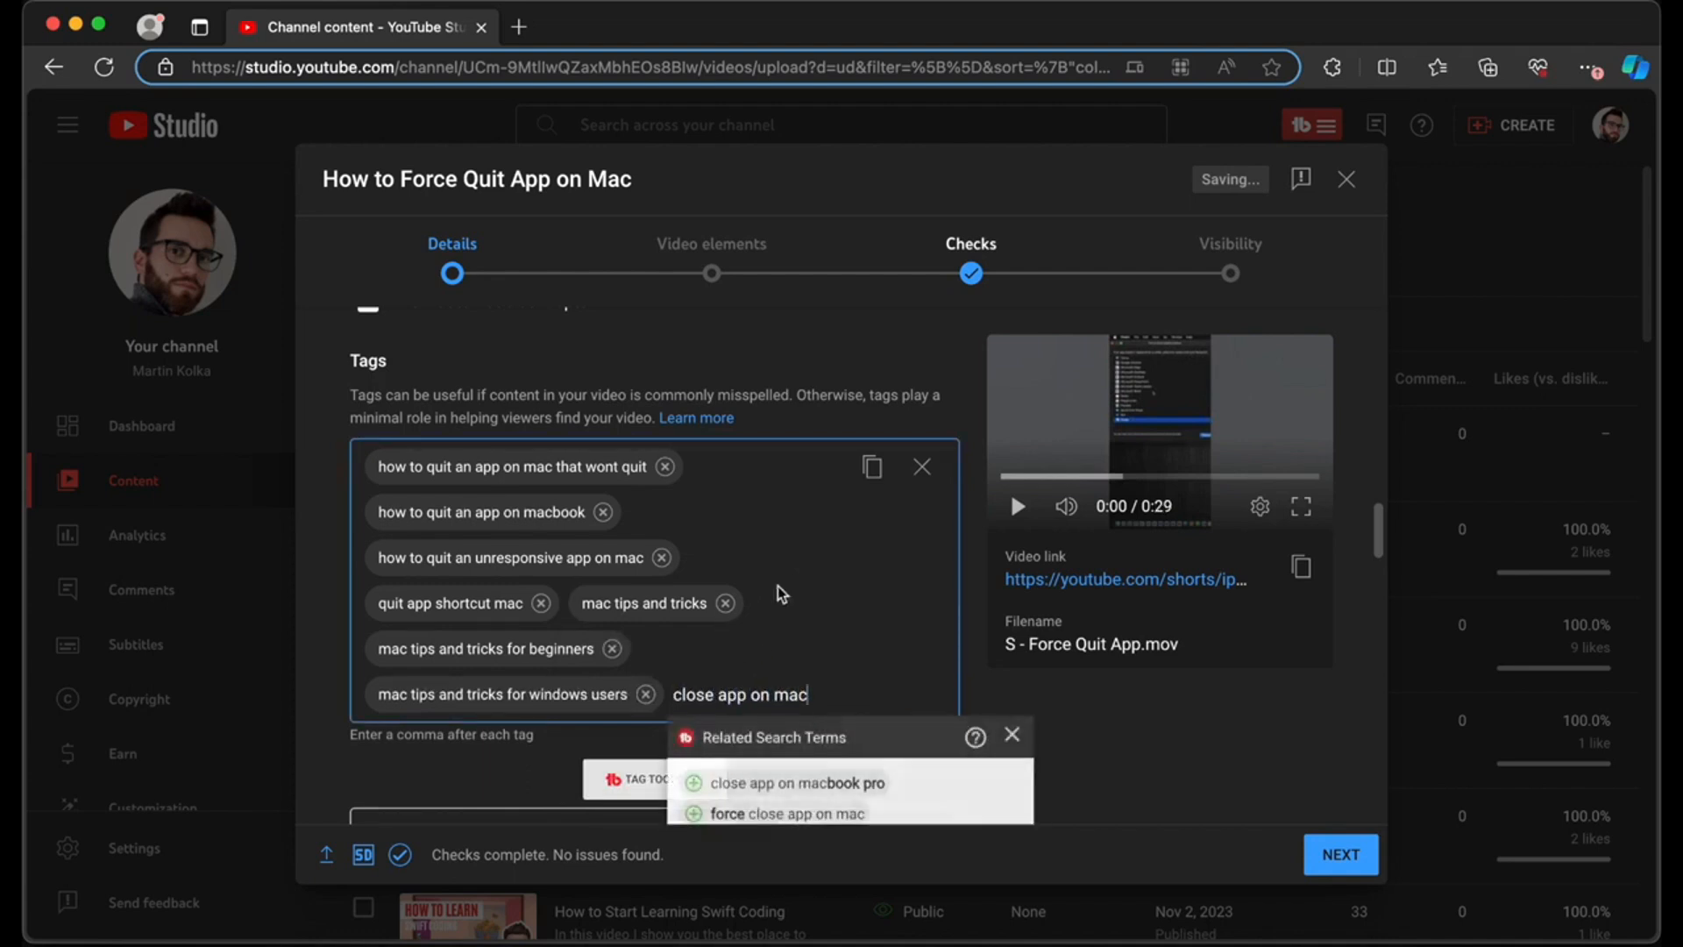
pyautogui.click(775, 794)
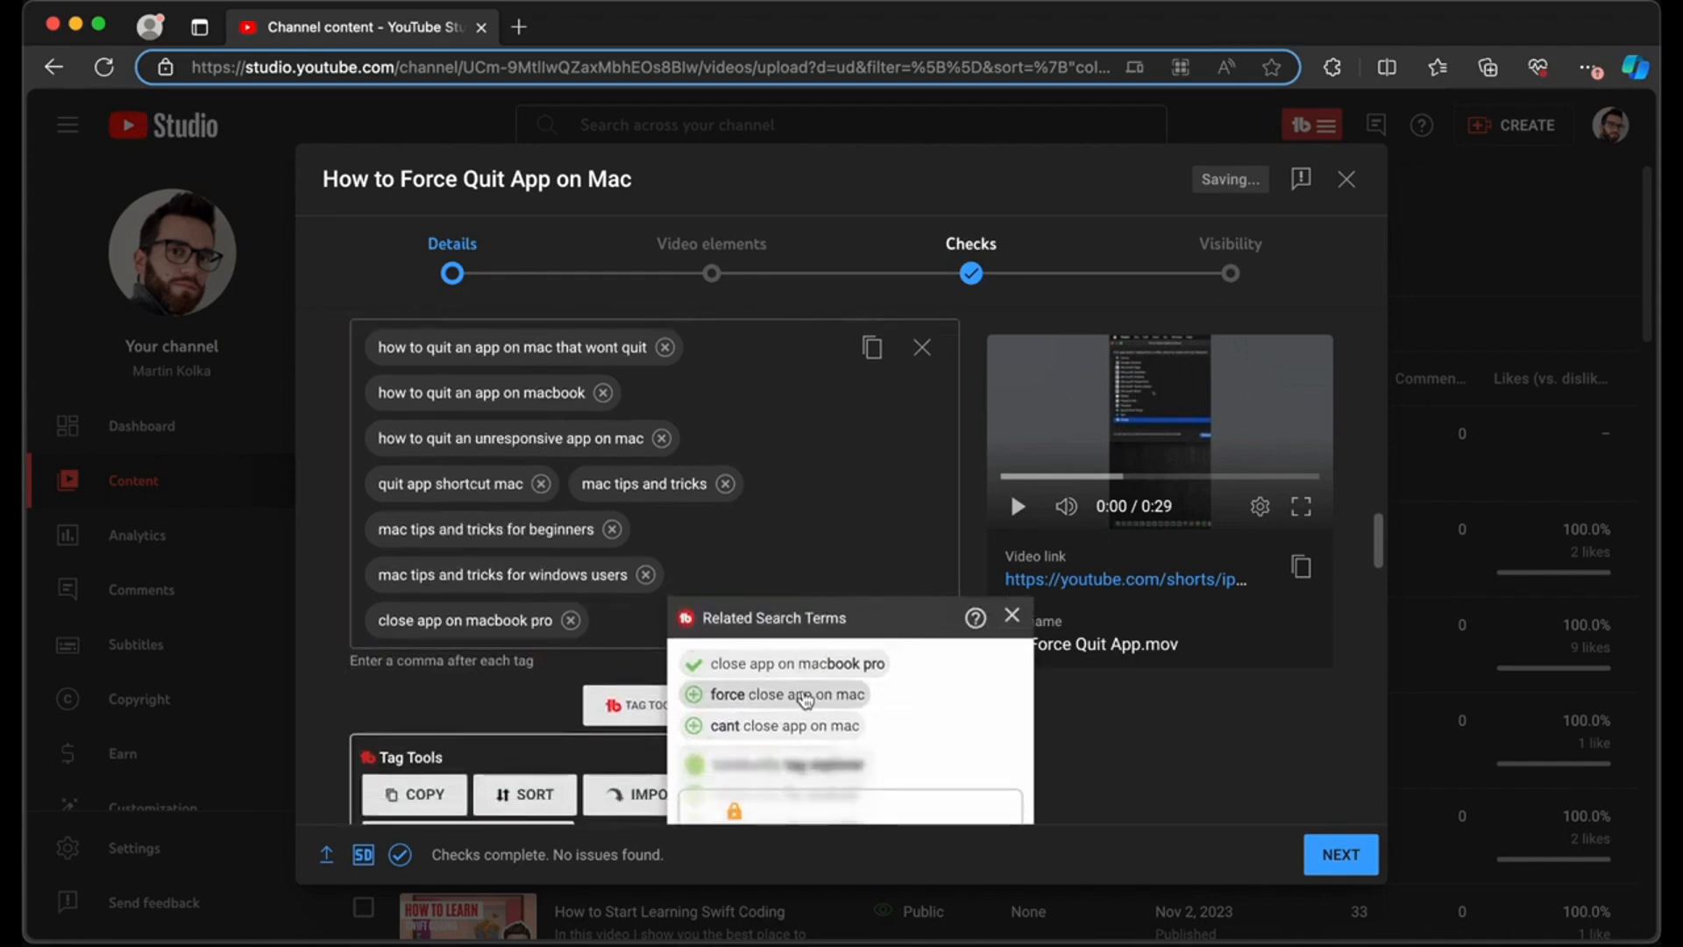
pyautogui.click(802, 697)
pyautogui.click(789, 726)
pyautogui.click(799, 498)
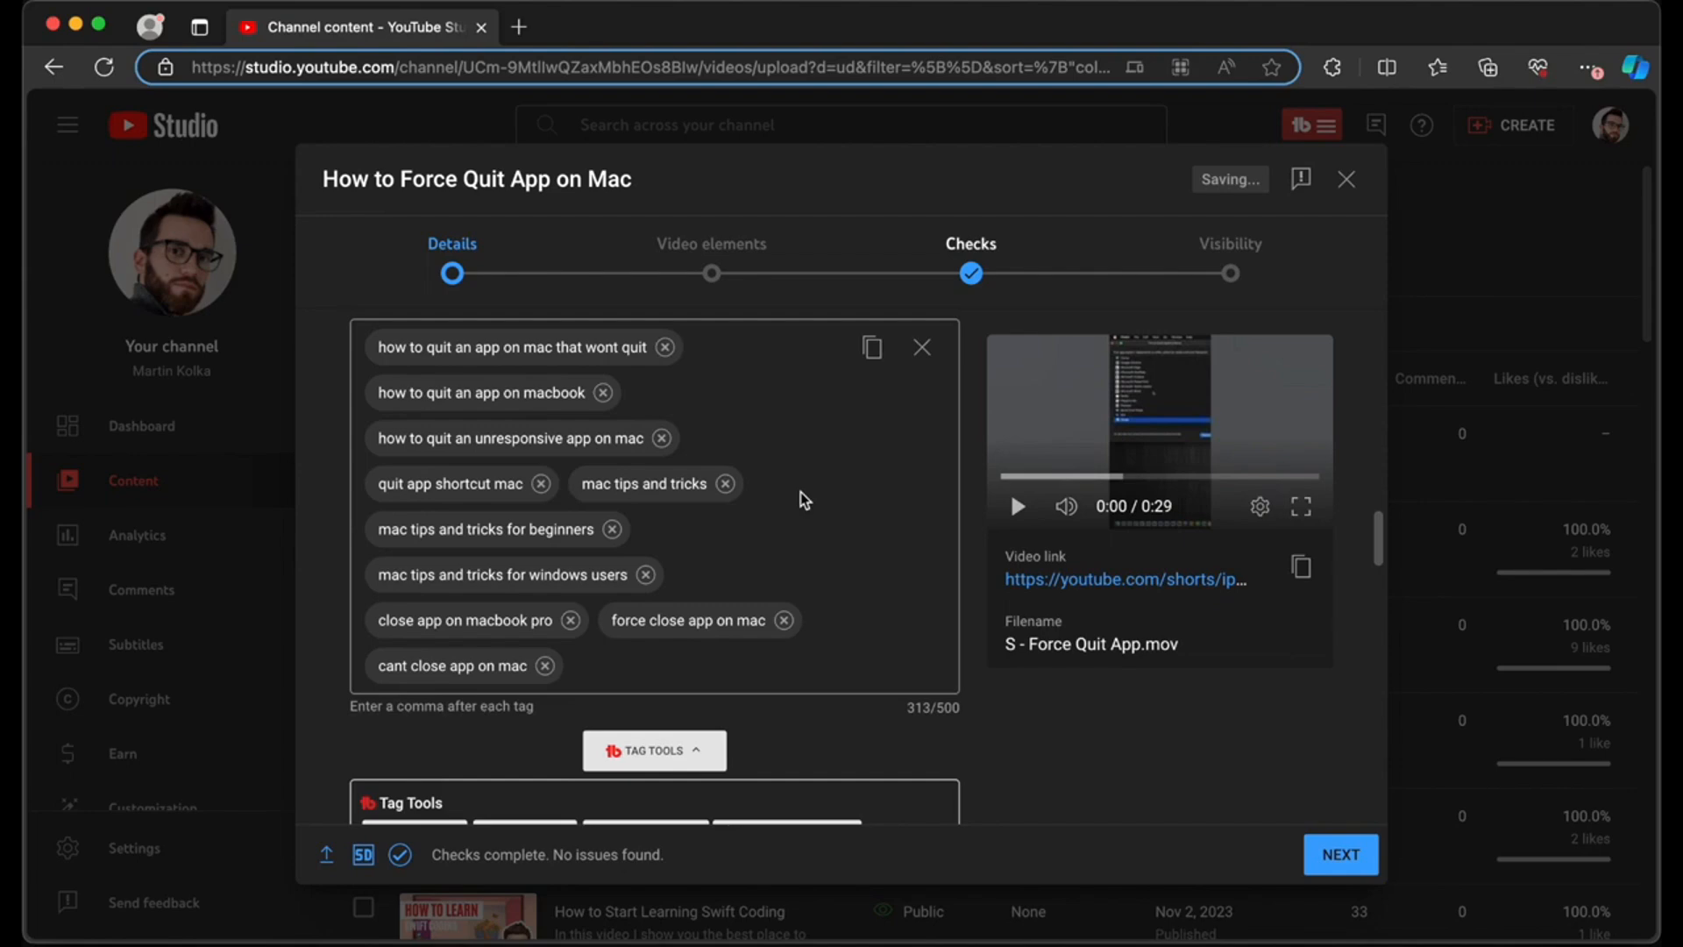
# - Keep the remaining category, comment and rating settings and continue to the video elements stage
pyautogui.scroll(-10, 851, 482)
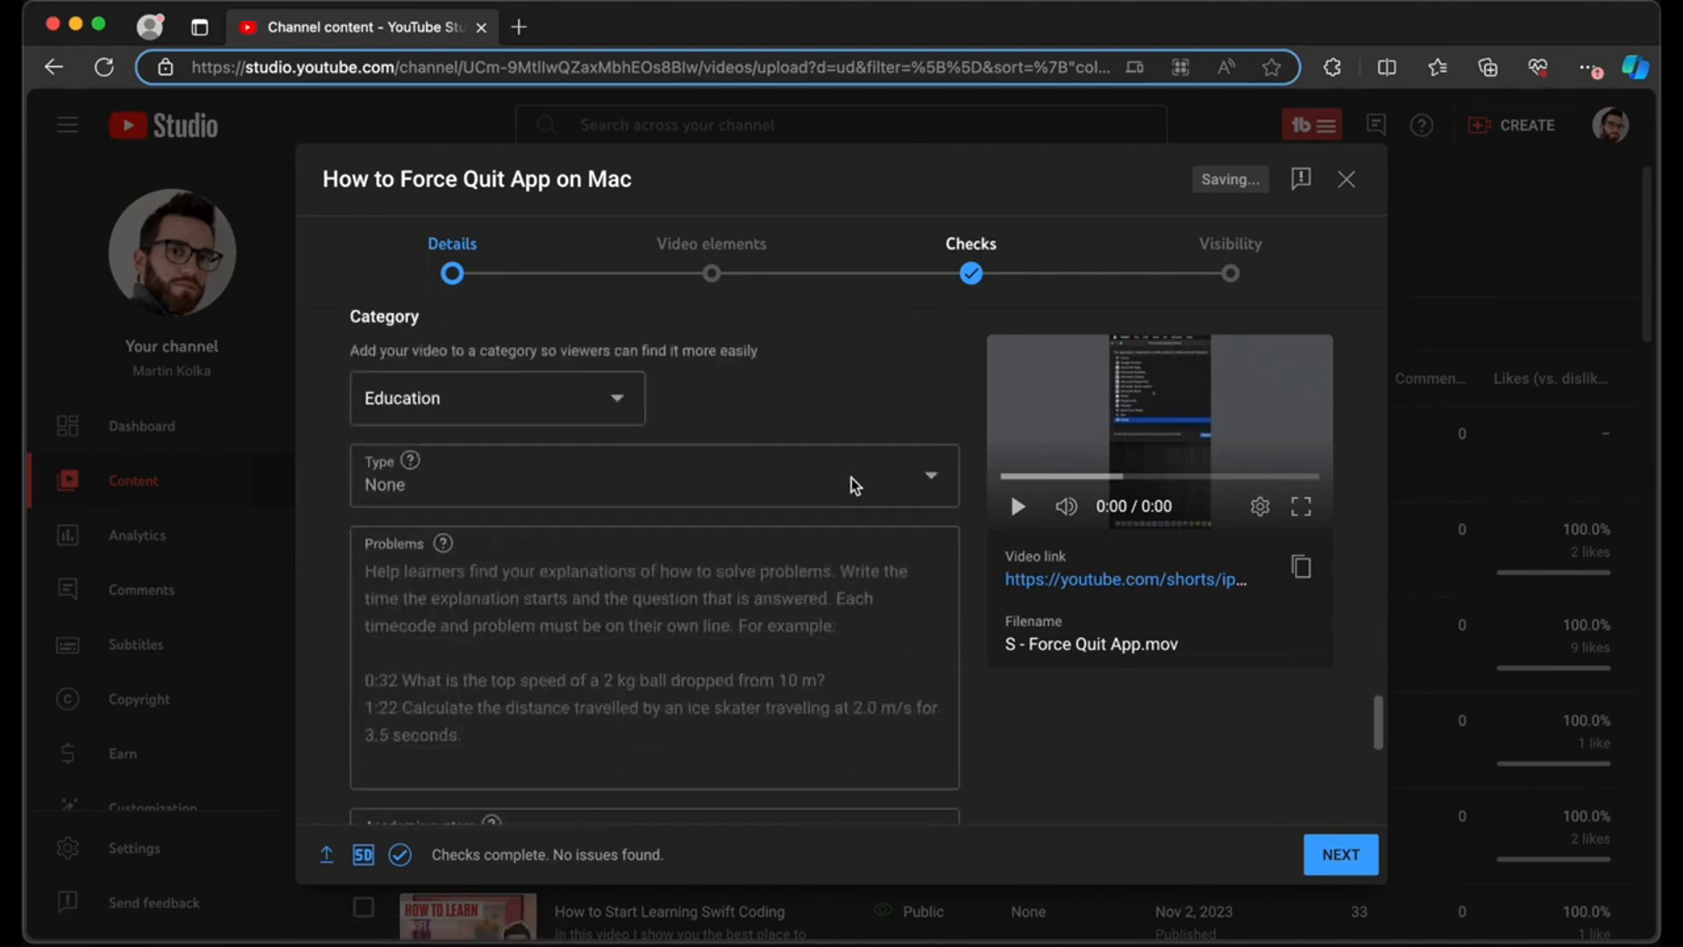
pyautogui.scroll(-5, 855, 485)
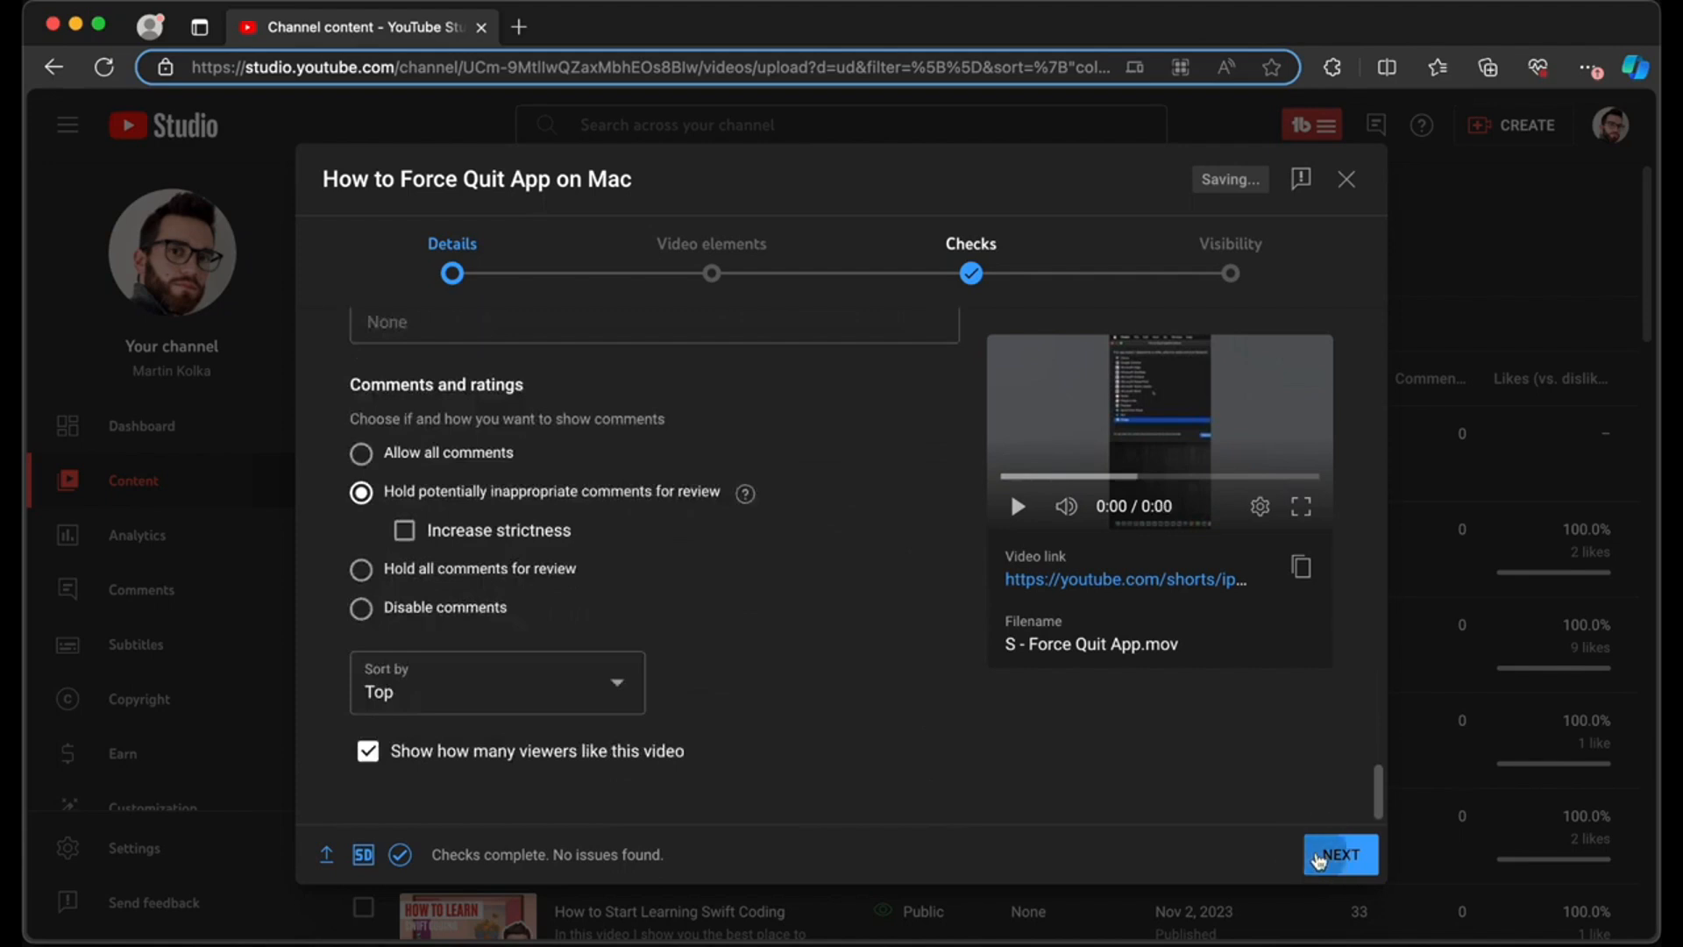
pyautogui.click(1319, 858)
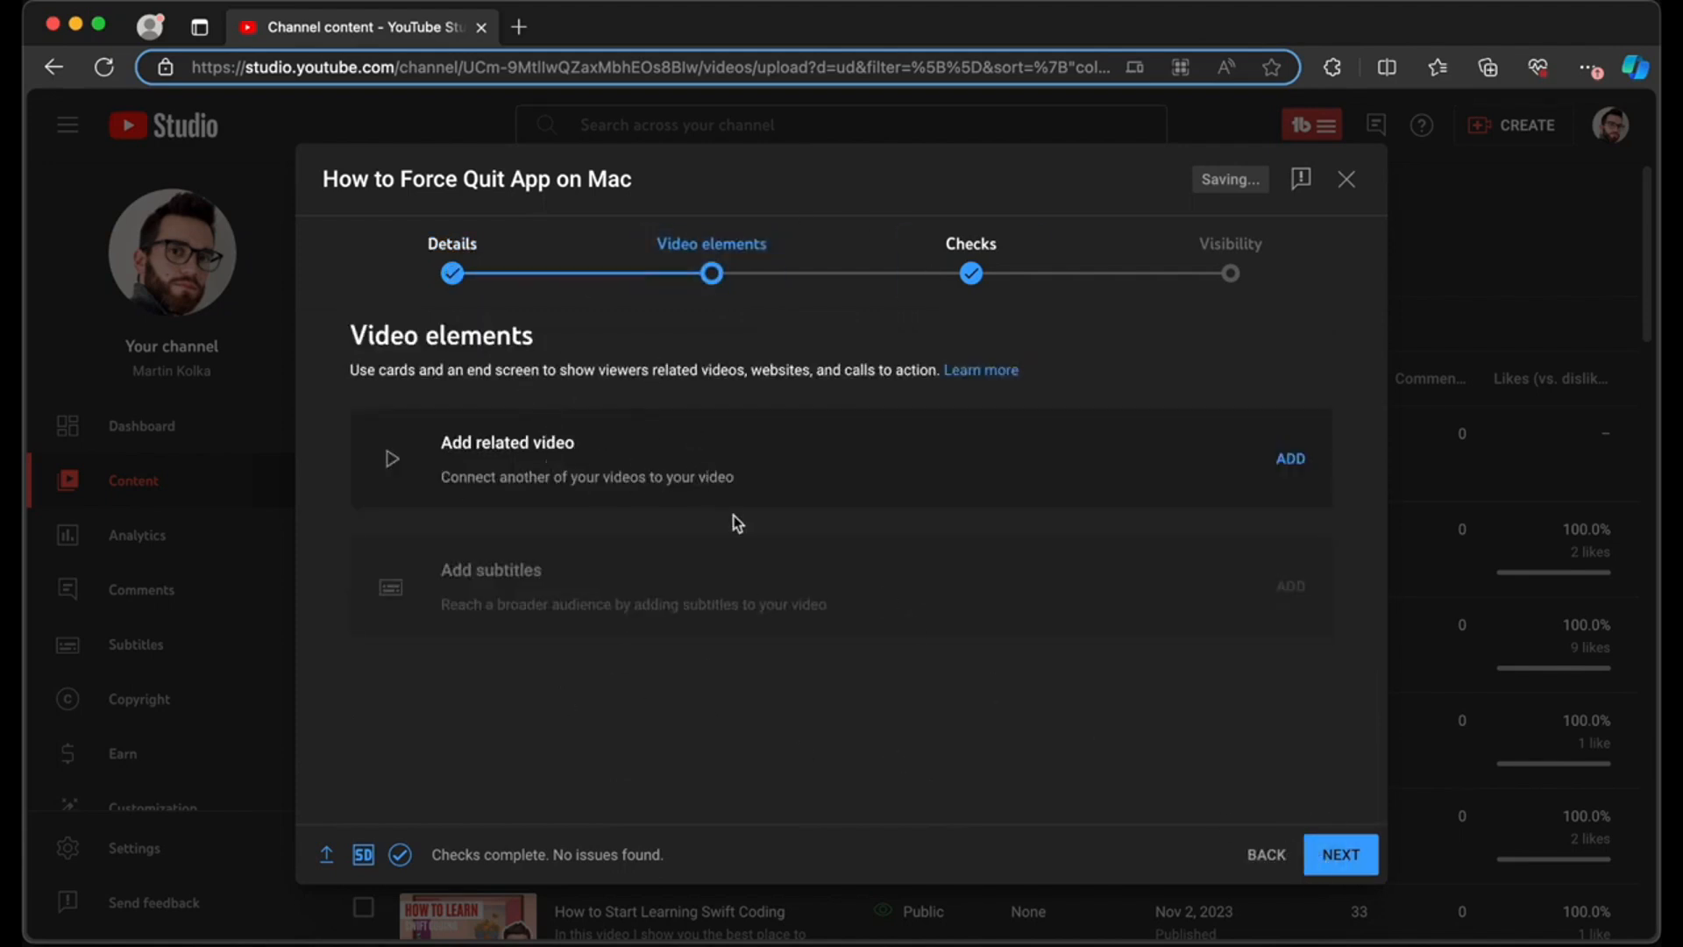
# - Add the "5 Mac Trackpad Gestures" video as the Short's related video
pyautogui.click(1290, 459)
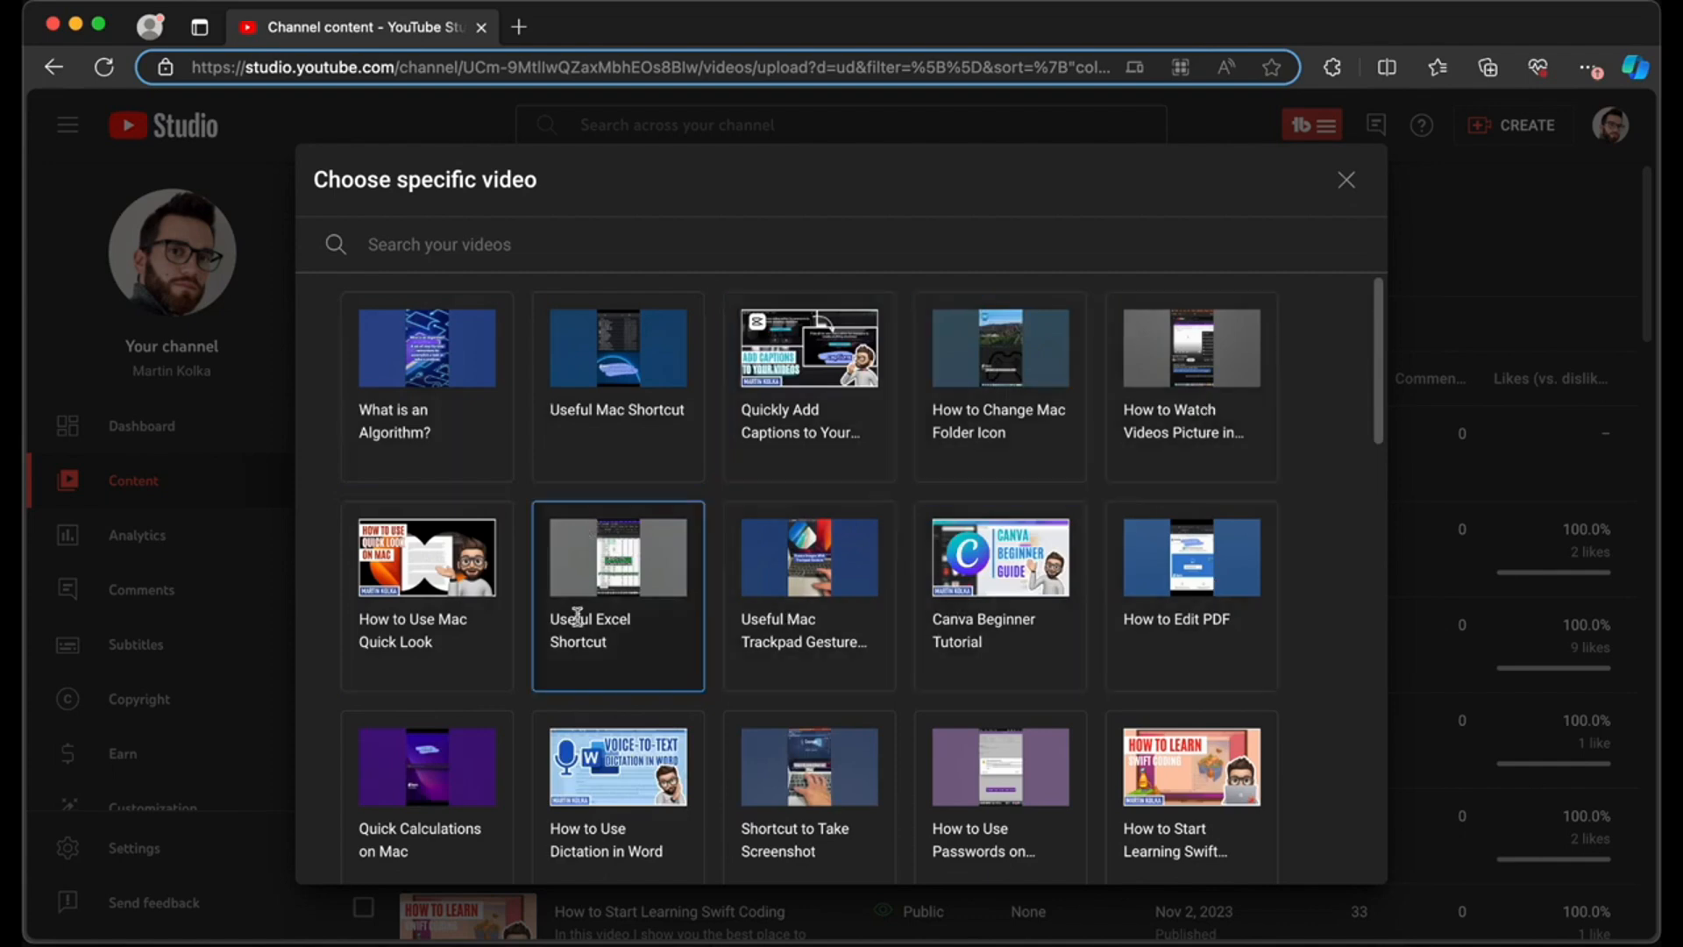
pyautogui.scroll(-5, 430, 623)
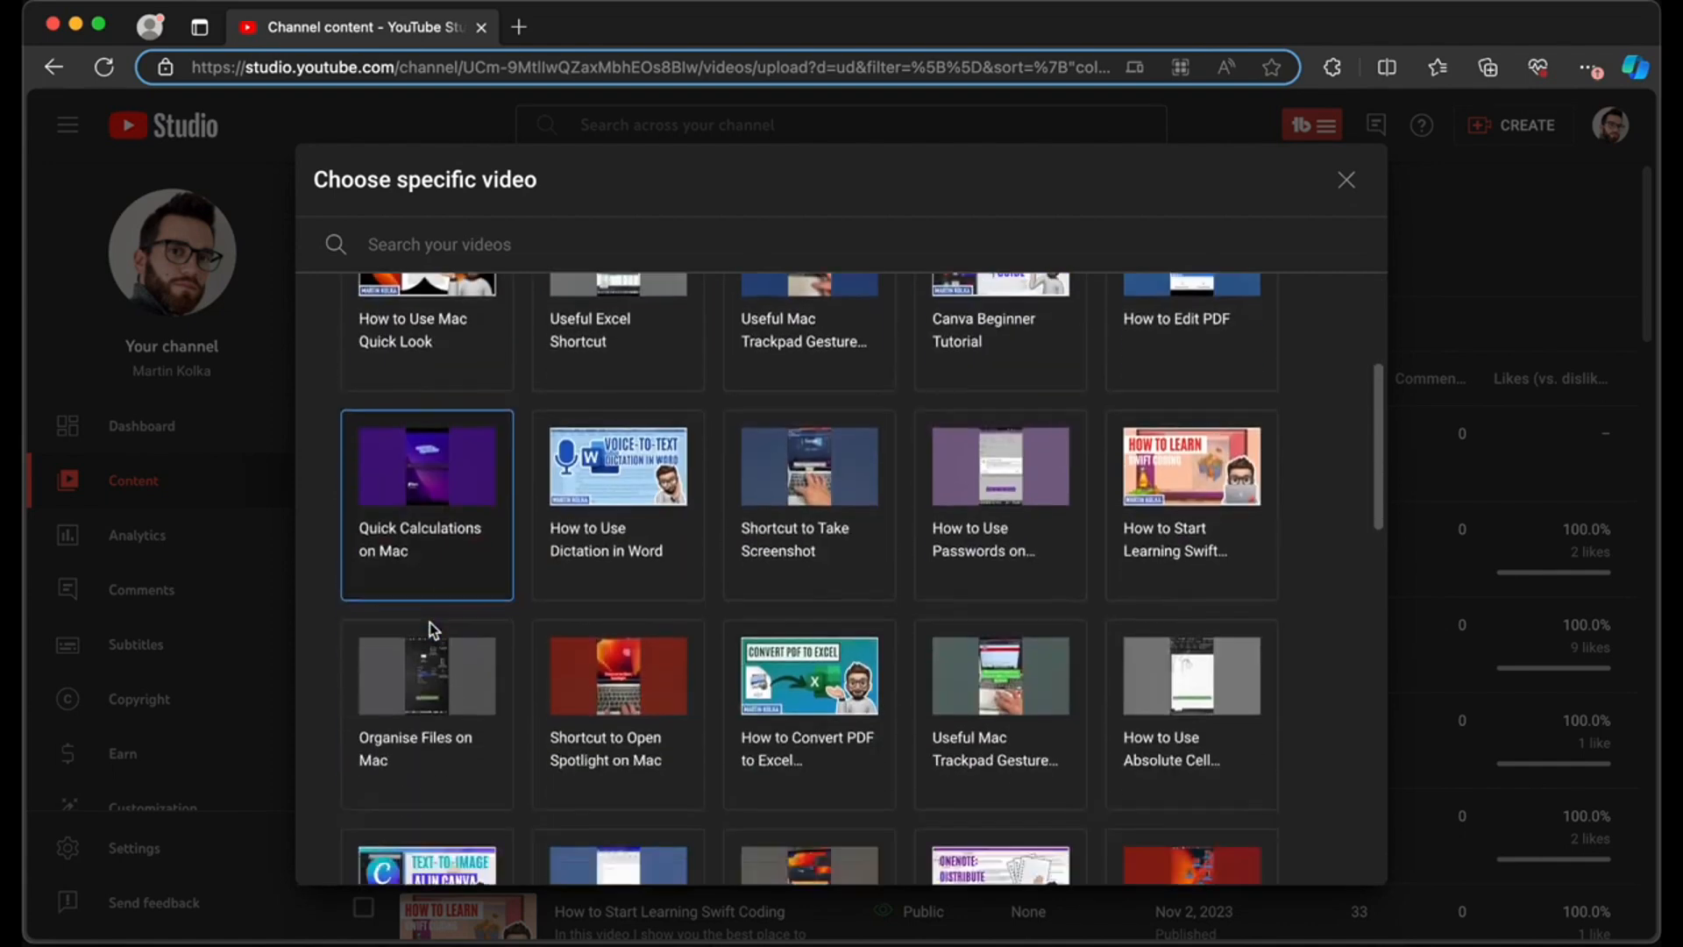
pyautogui.scroll(-4, 430, 629)
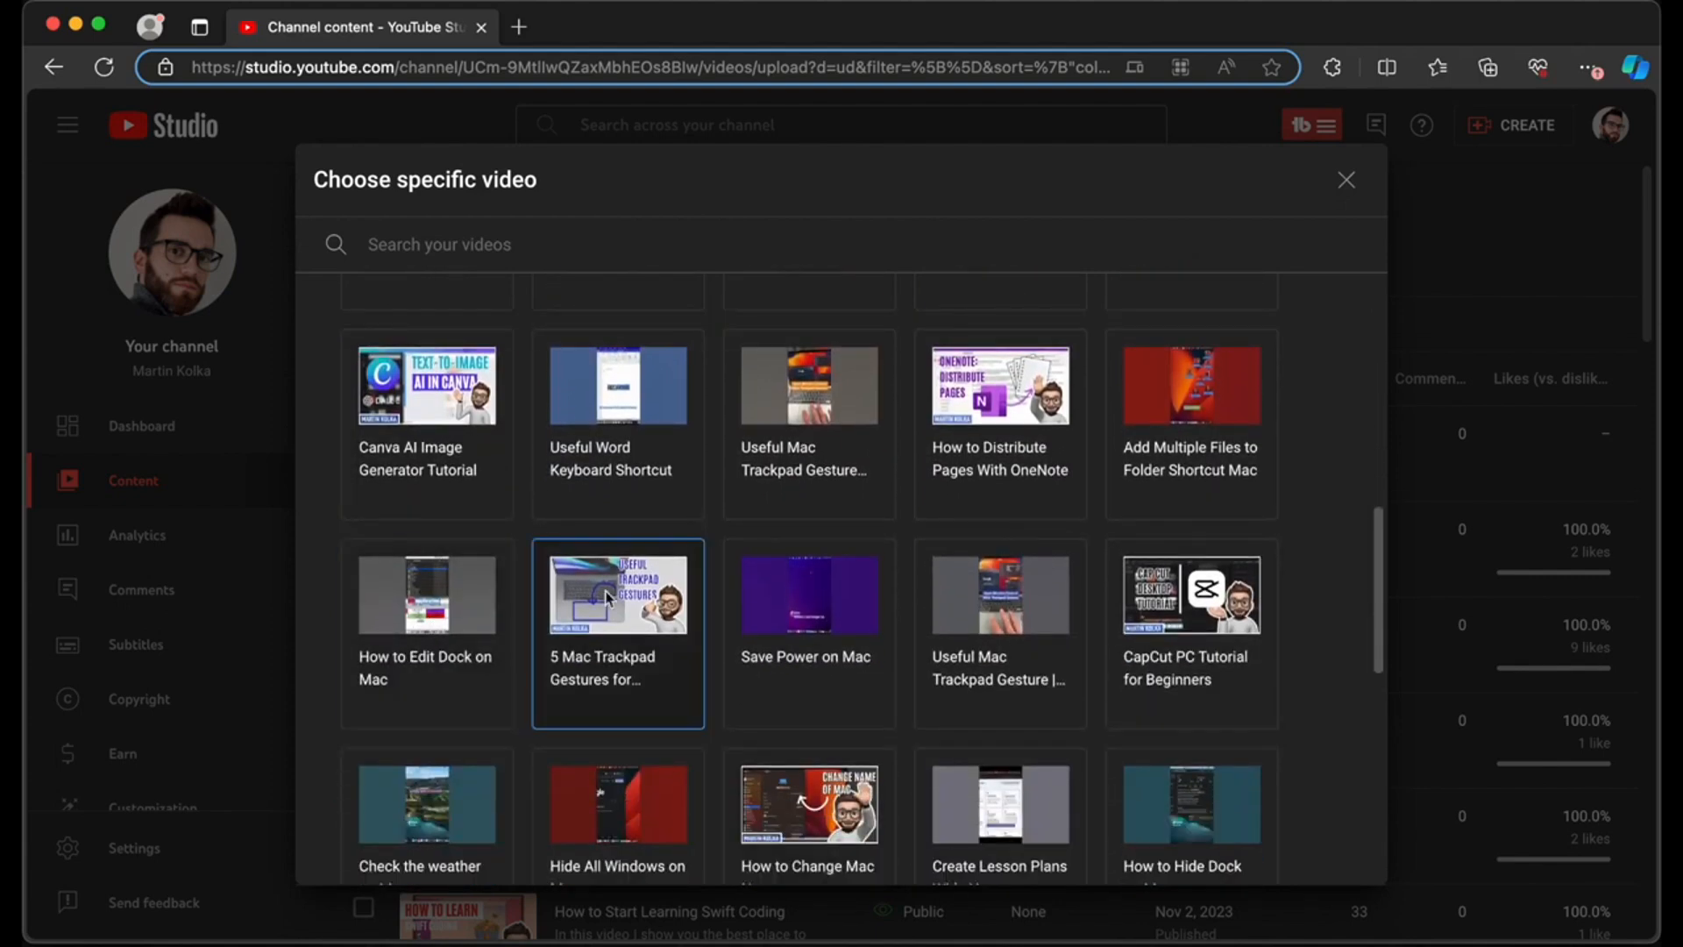
pyautogui.click(631, 657)
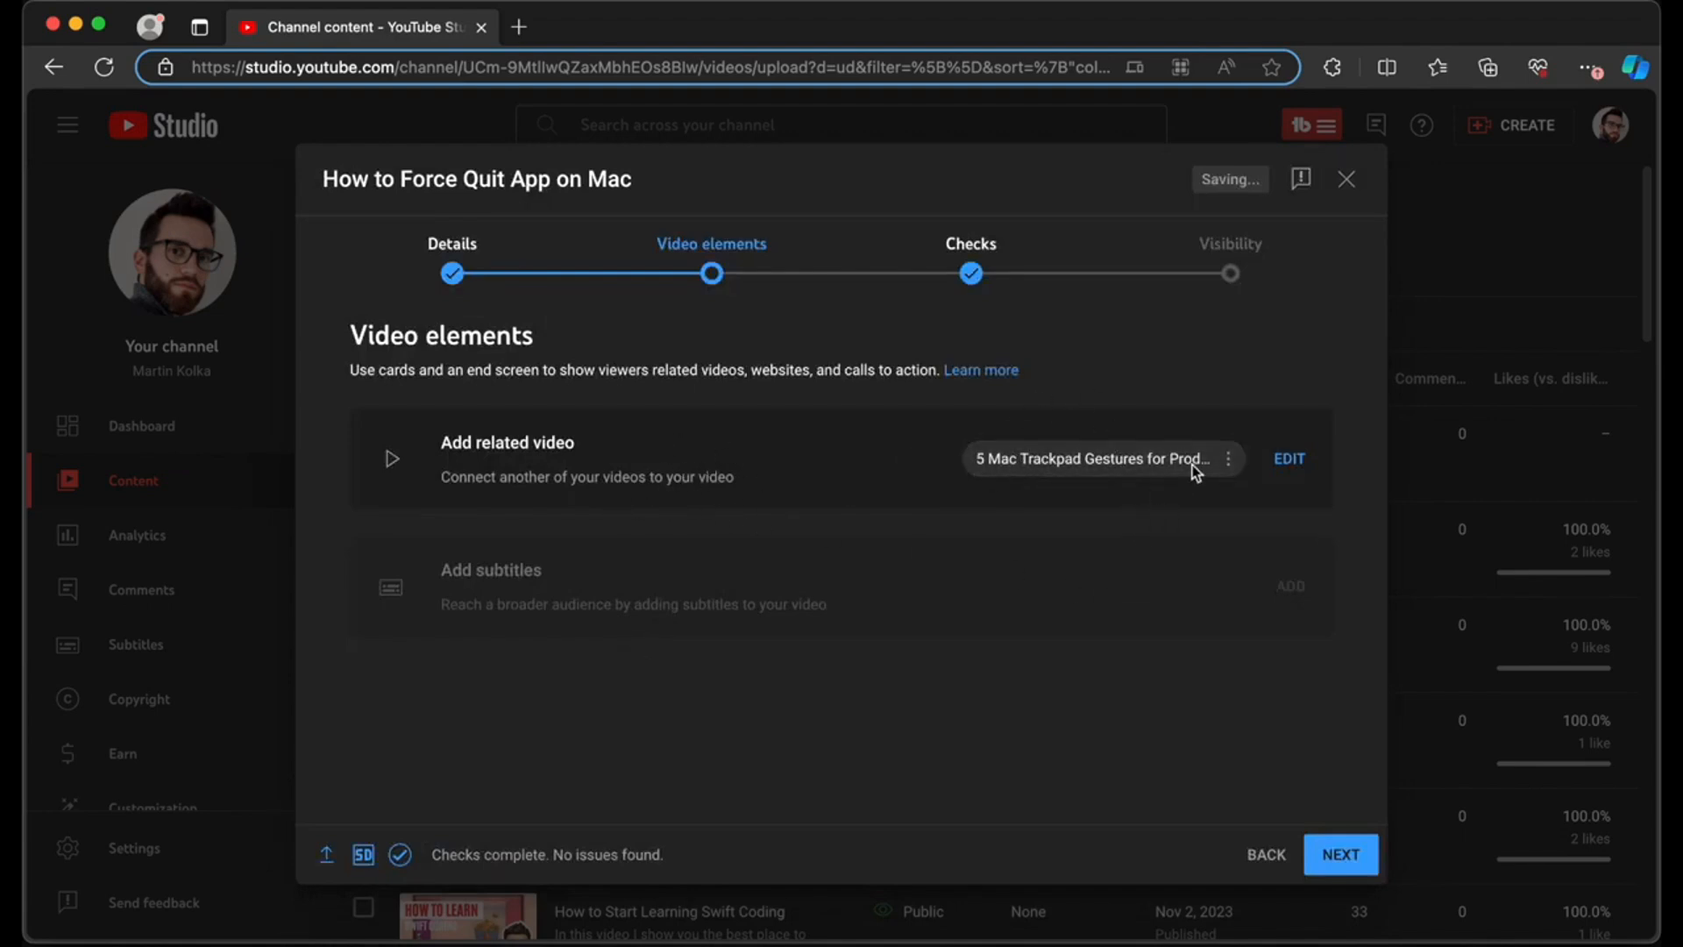
# - Continue past the checks to the visibility stage and set the video's visibility to Public
pyautogui.click(1325, 846)
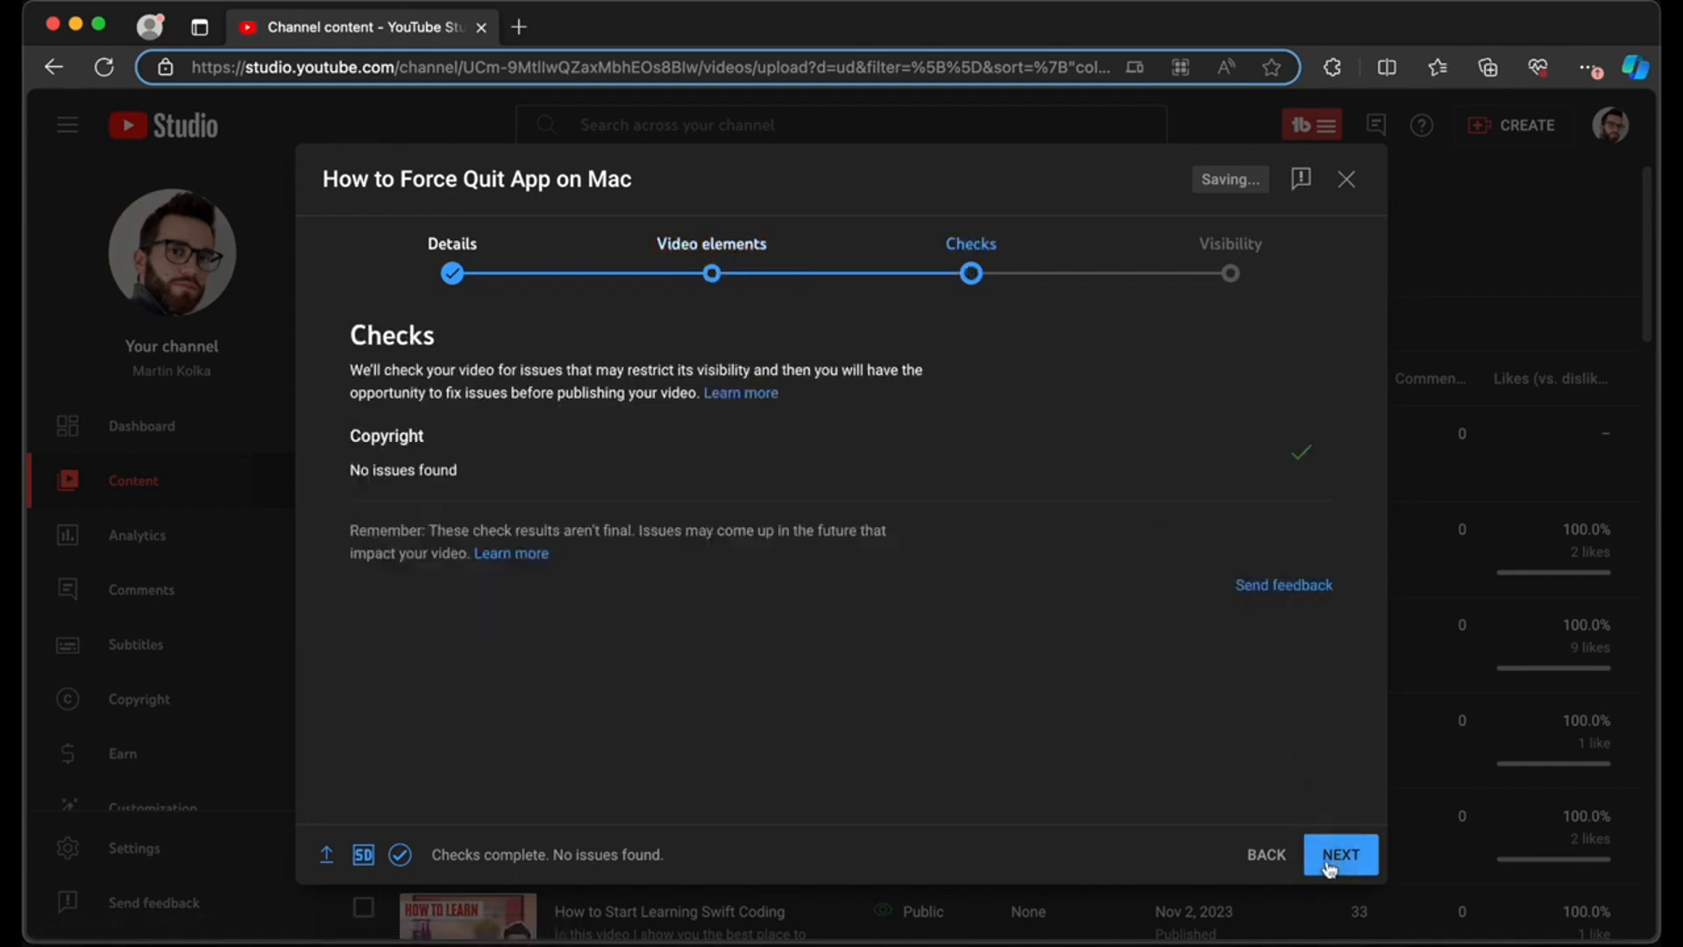
pyautogui.click(1330, 863)
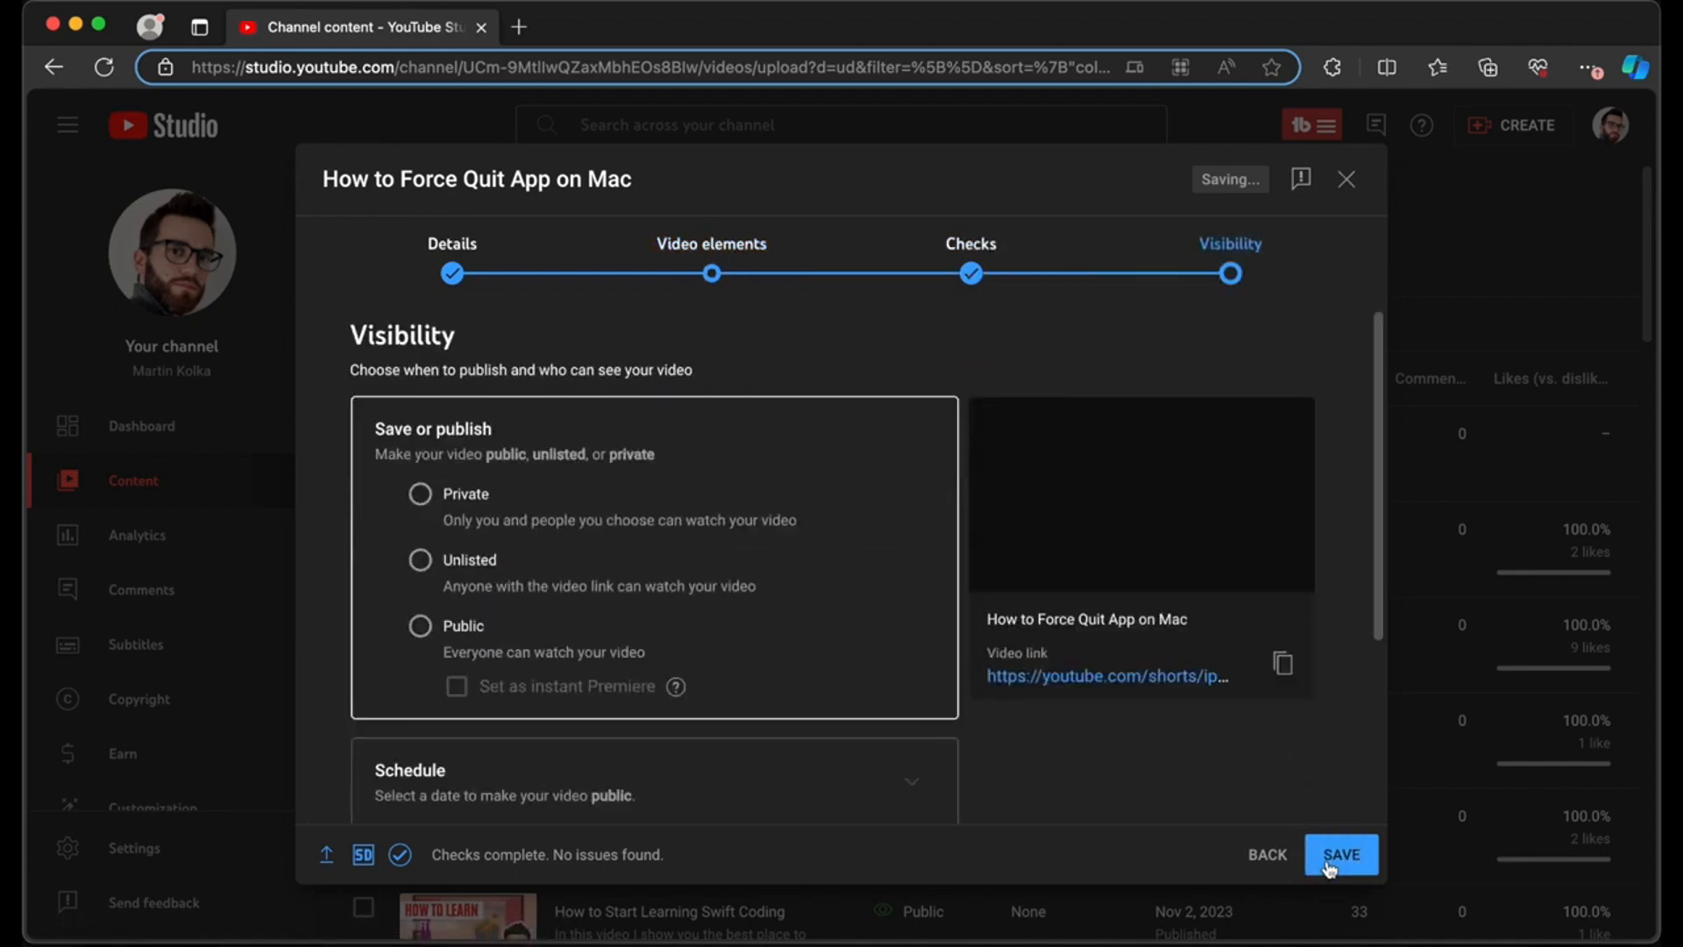
pyautogui.scroll(-3, 583, 507)
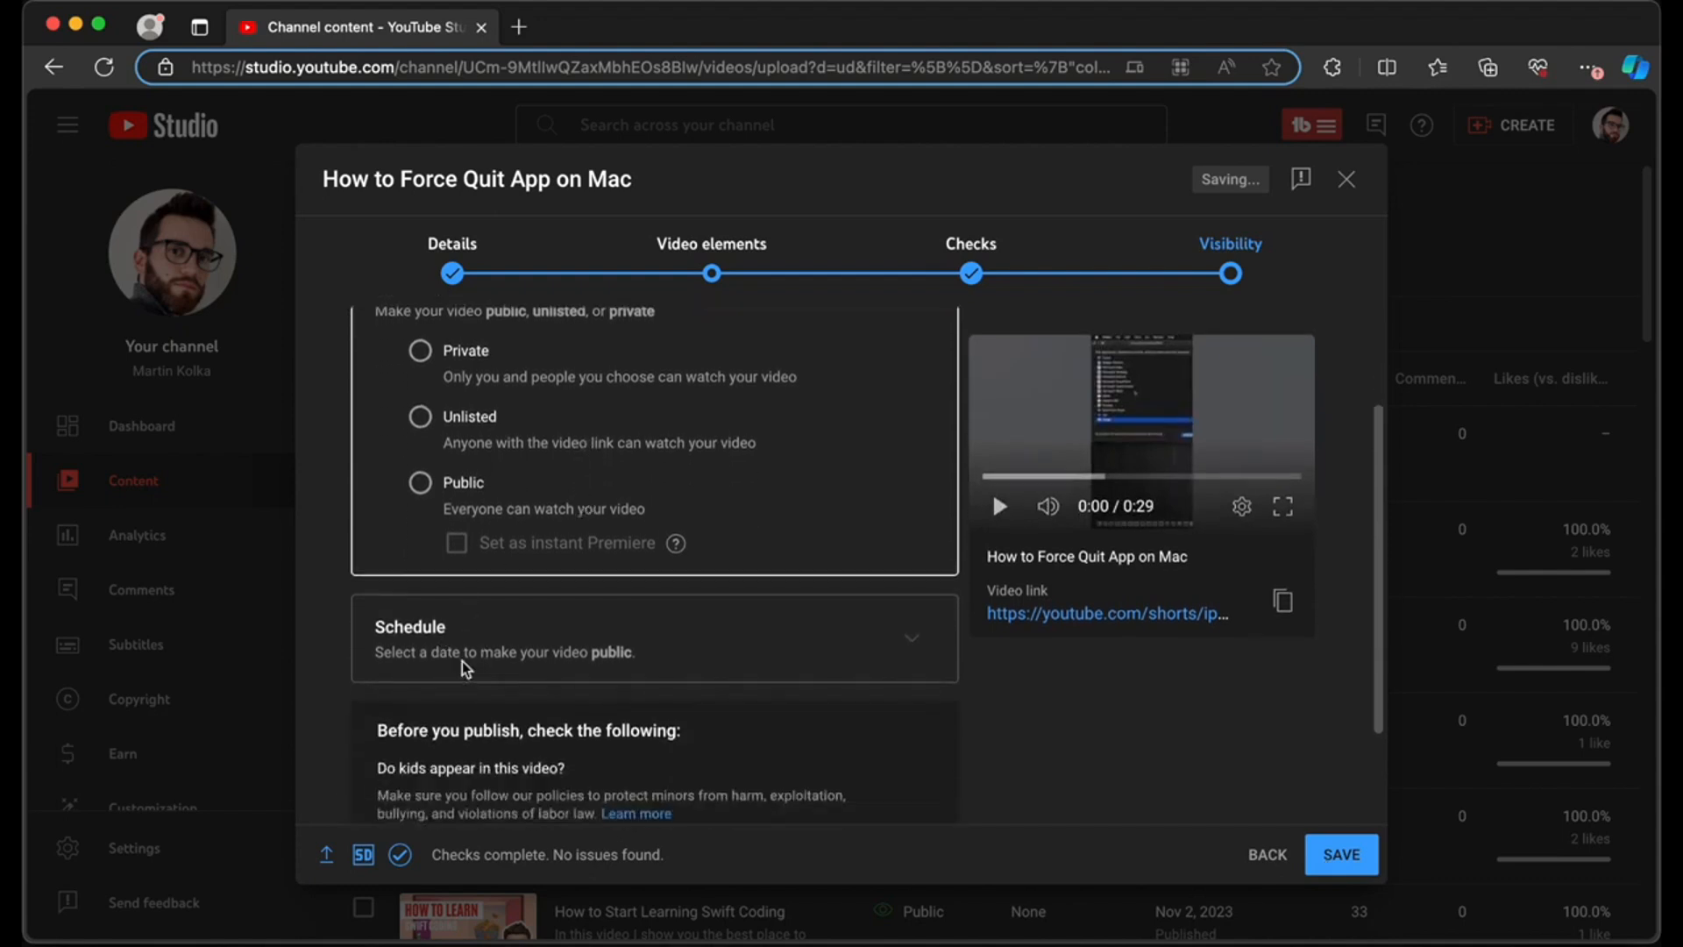
pyautogui.scroll(1, 466, 669)
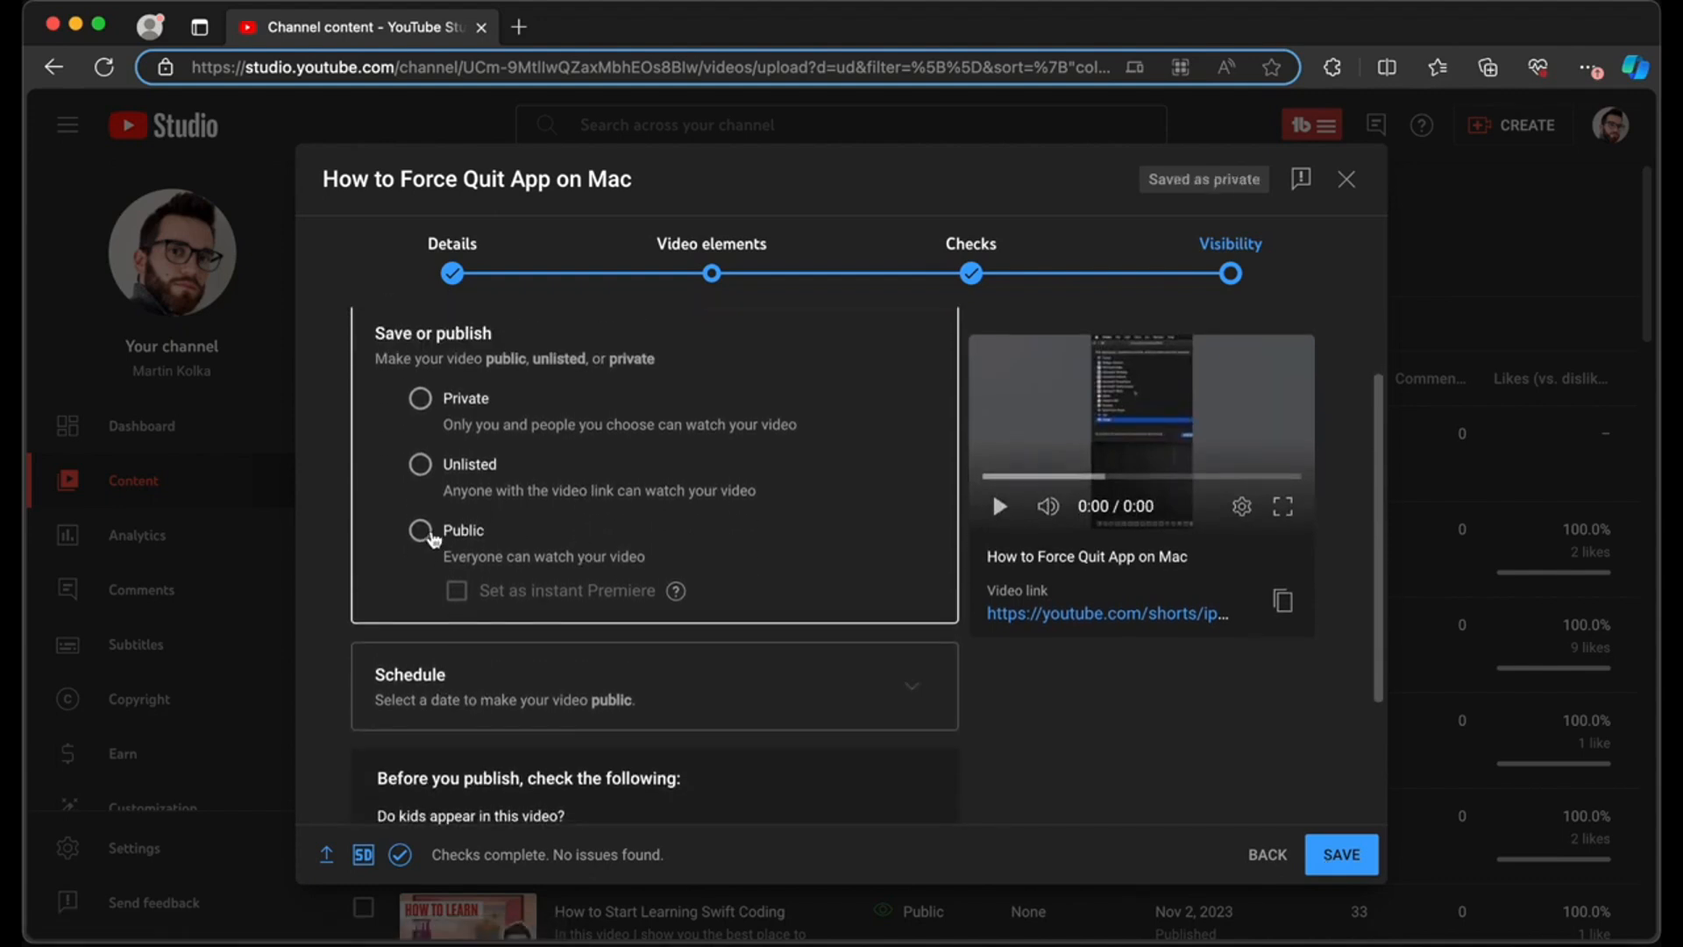
pyautogui.scroll(-3, 429, 537)
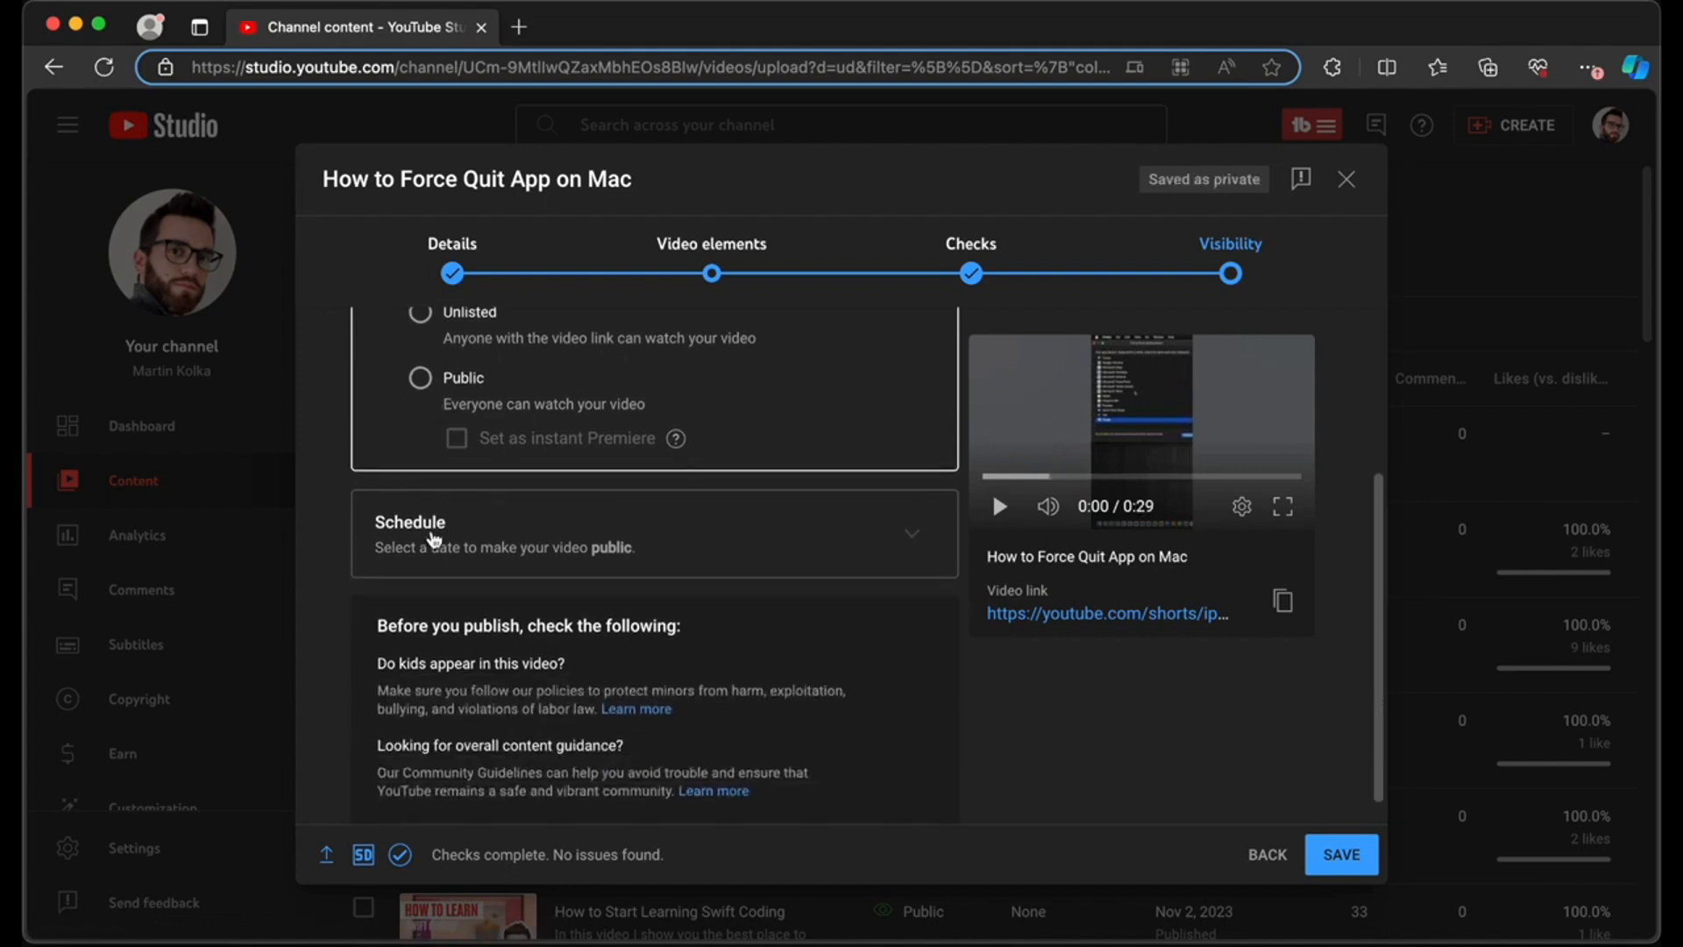
pyautogui.scroll(4, 430, 530)
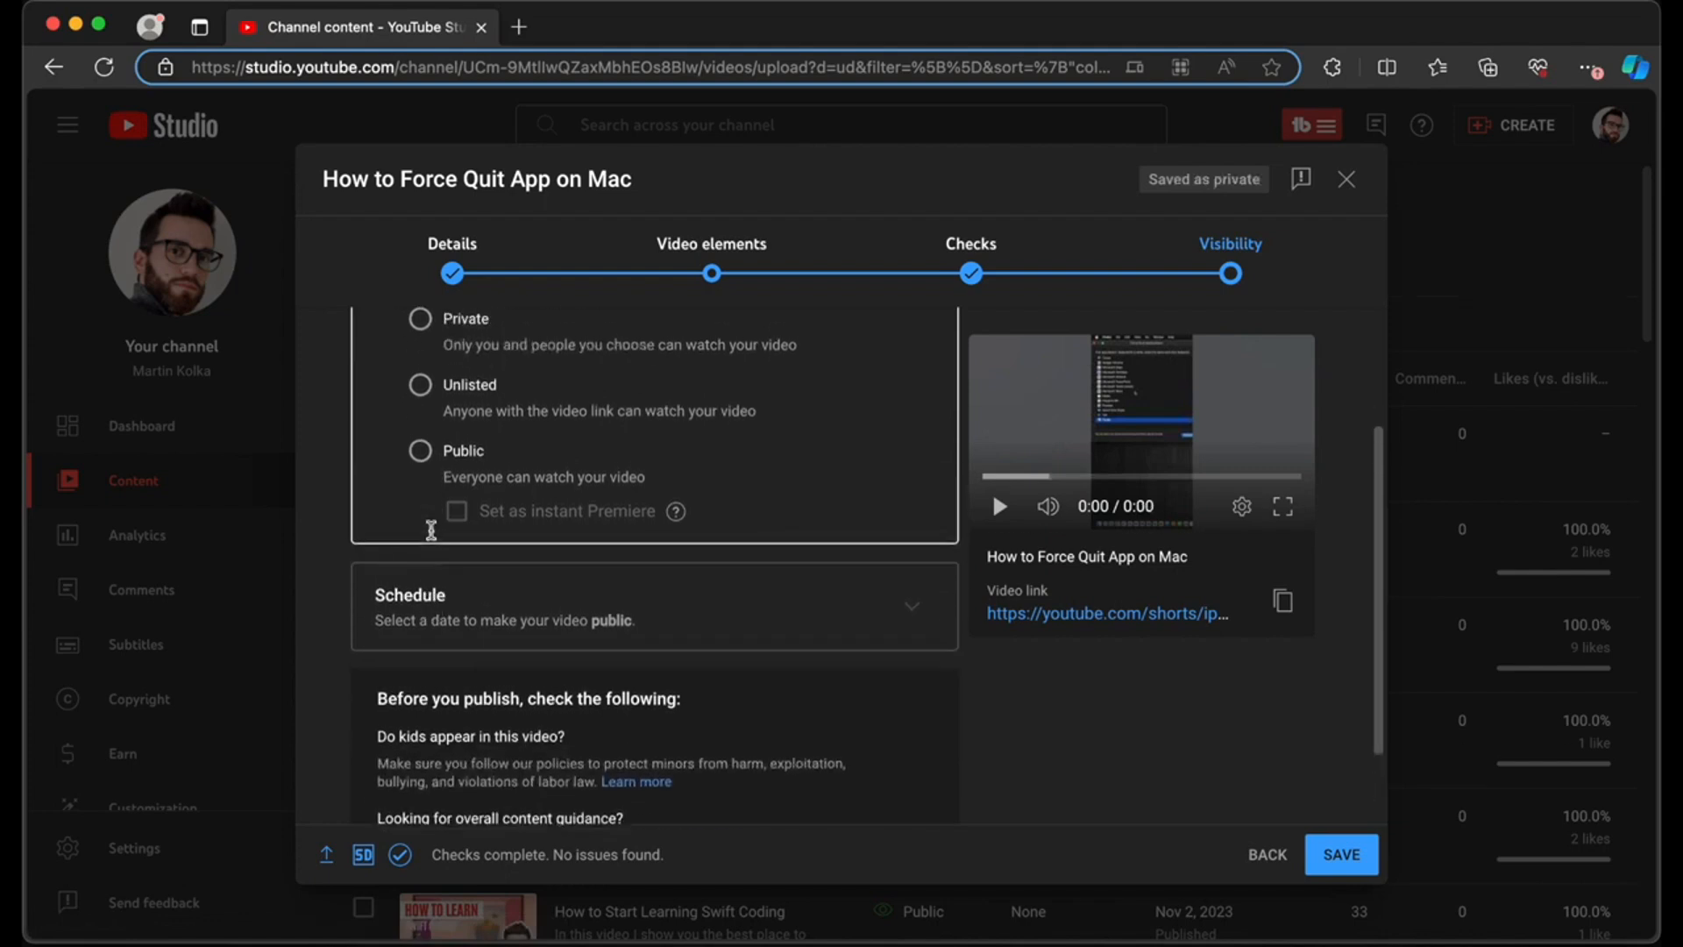
pyautogui.click(420, 551)
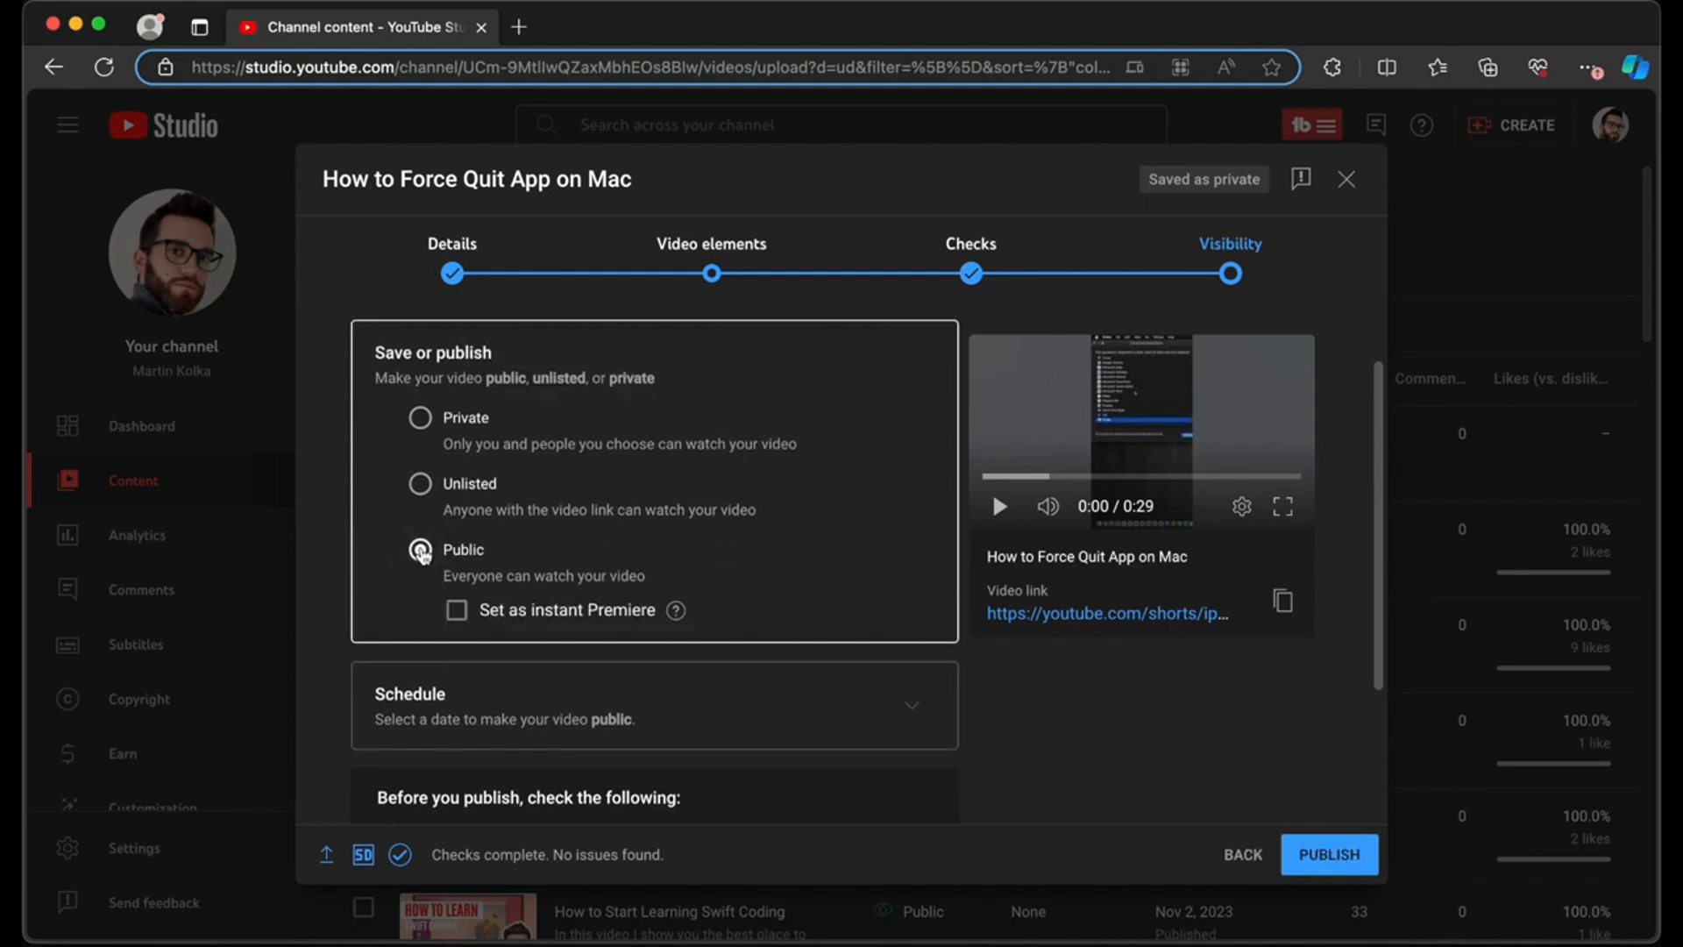